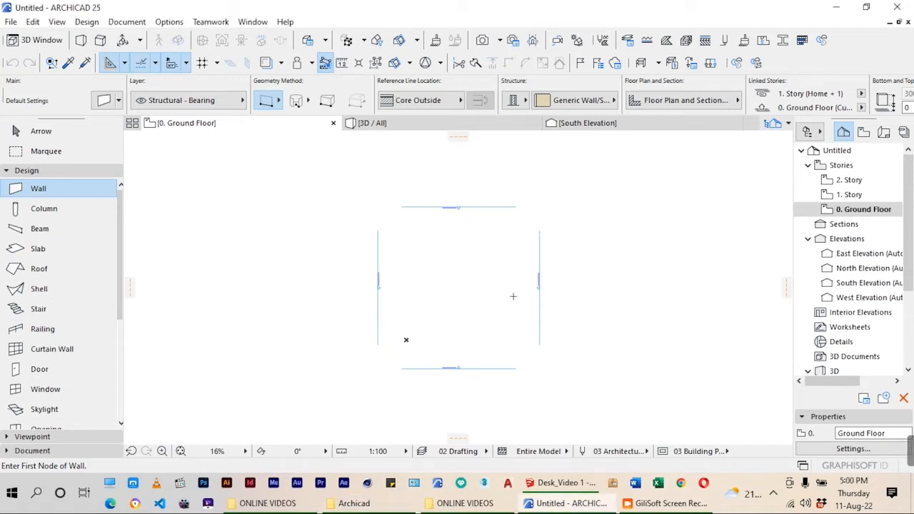
- Switch to SketchUp to inspect the office desk model from around, and return to ARCHICAD
{"action": "left_click", "coordinate": [563, 482]}
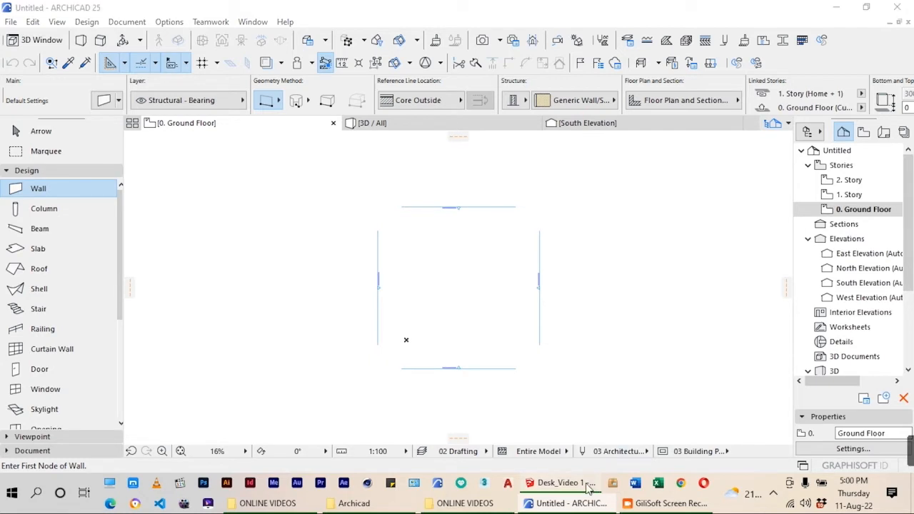
{"action": "scroll", "coordinate": [491, 245], "scroll_direction": "down", "scroll_amount": 2}
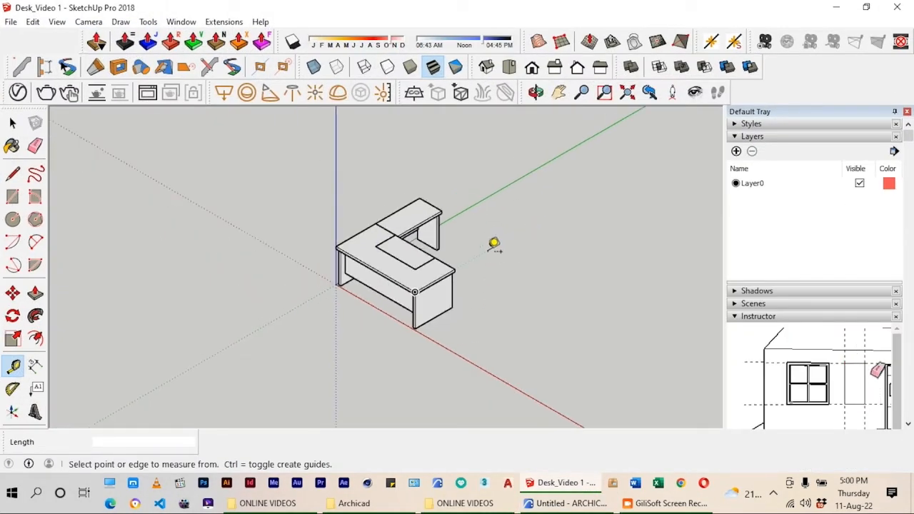
{"action": "scroll", "coordinate": [363, 302], "scroll_direction": "up", "scroll_amount": 1}
{"action": "scroll", "coordinate": [493, 247], "scroll_direction": "down", "scroll_amount": 1}
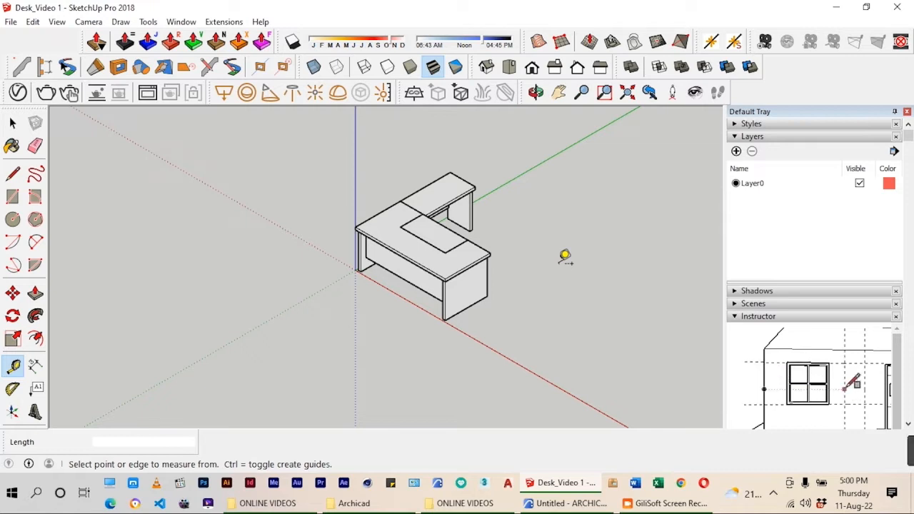
{"action": "left_click", "coordinate": [590, 502]}
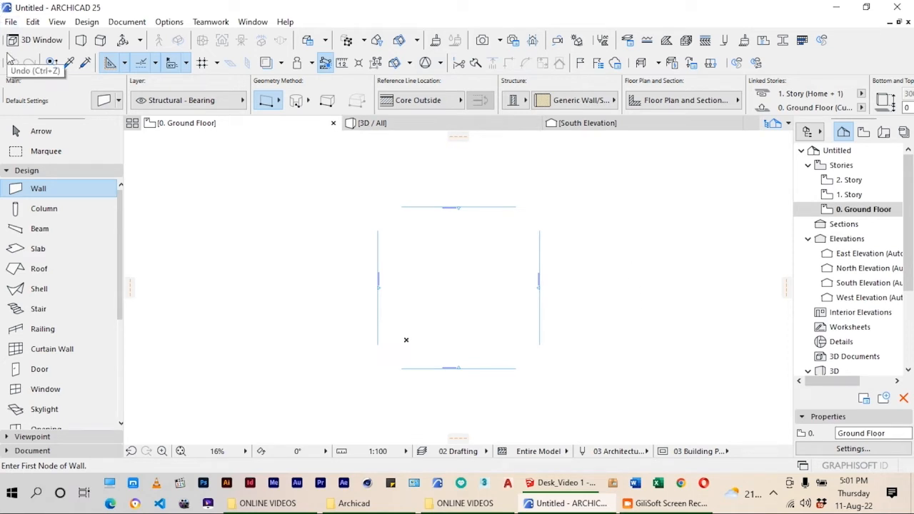
- Start importing a 3D Studio file as a GDL object
{"action": "left_click", "coordinate": [10, 21]}
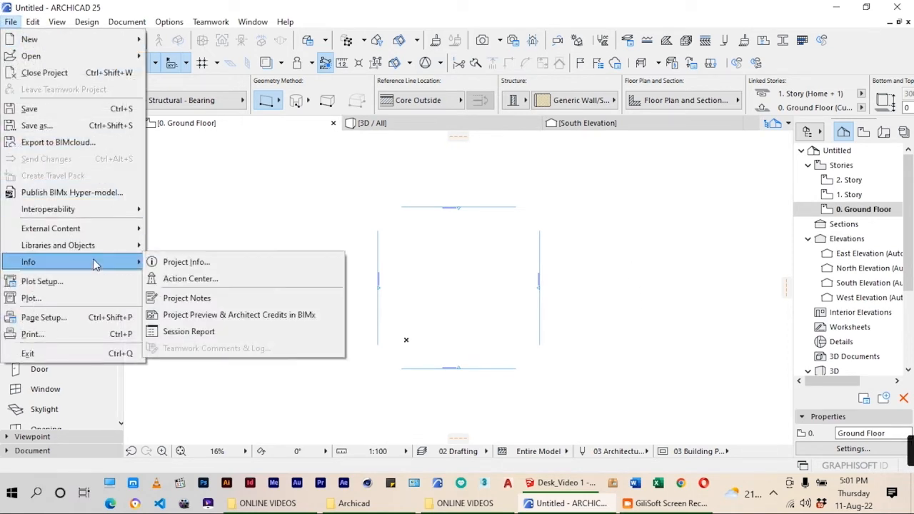
{"action": "mouse_move", "coordinate": [114, 213]}
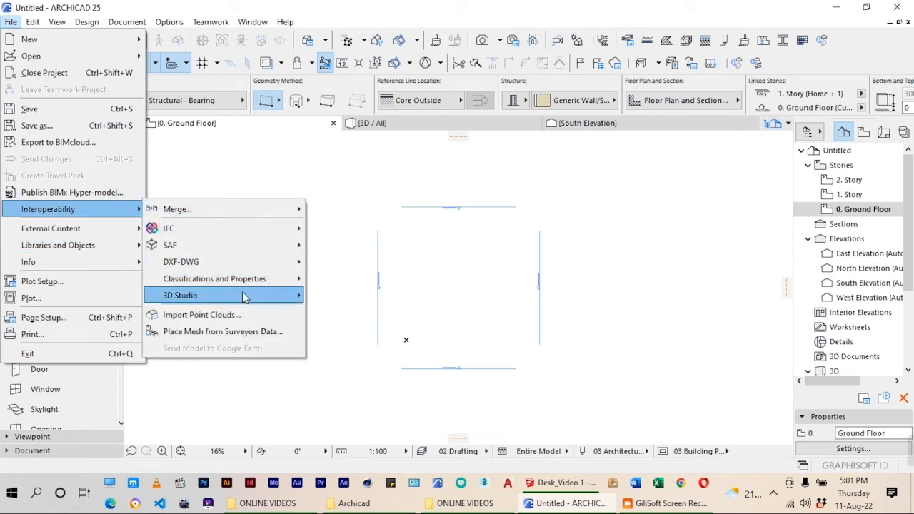
{"action": "mouse_move", "coordinate": [242, 294]}
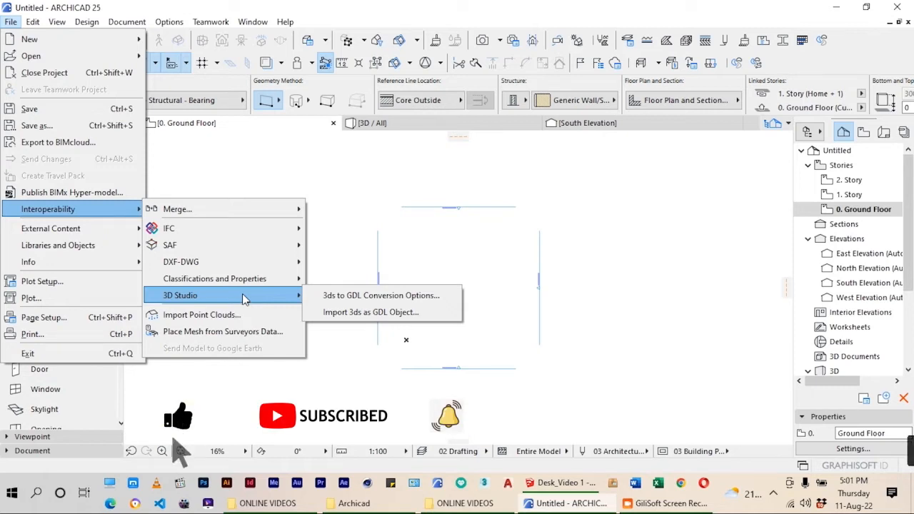
{"action": "left_click", "coordinate": [13, 22]}
{"action": "left_click", "coordinate": [13, 22]}
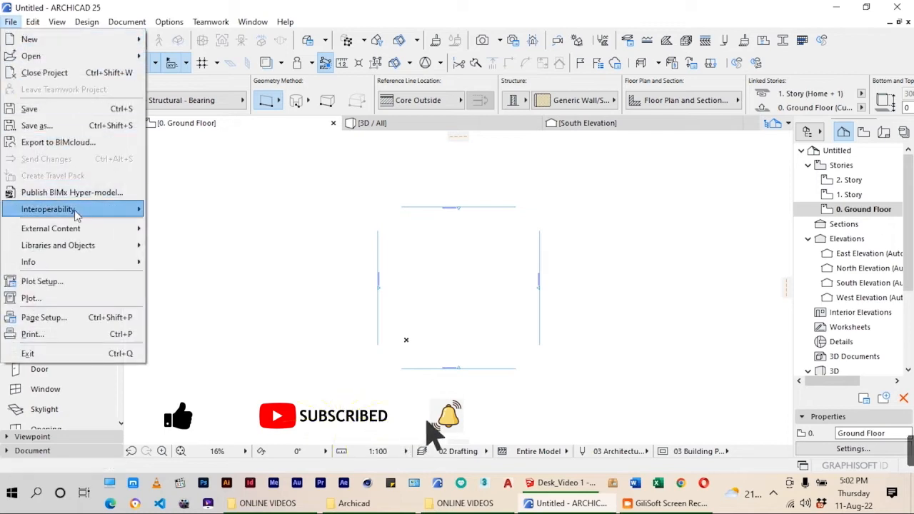
{"action": "mouse_move", "coordinate": [76, 219]}
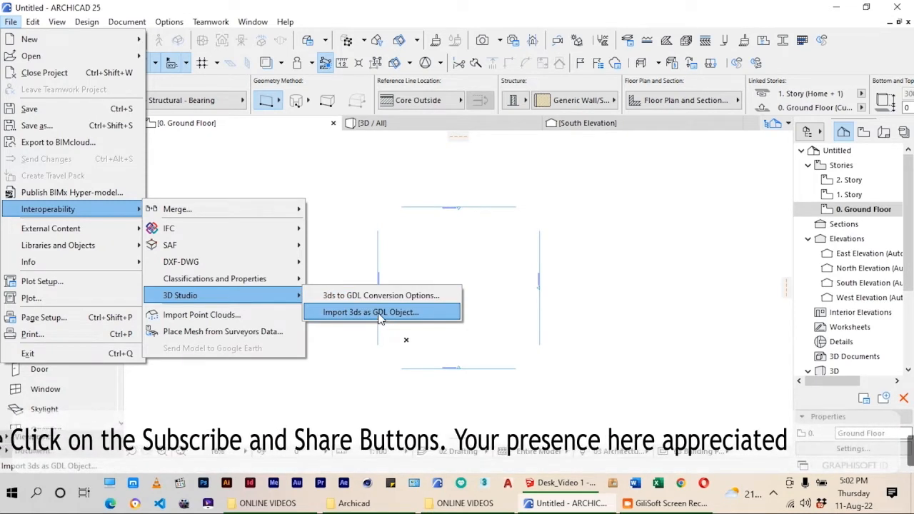
{"action": "left_click", "coordinate": [380, 314]}
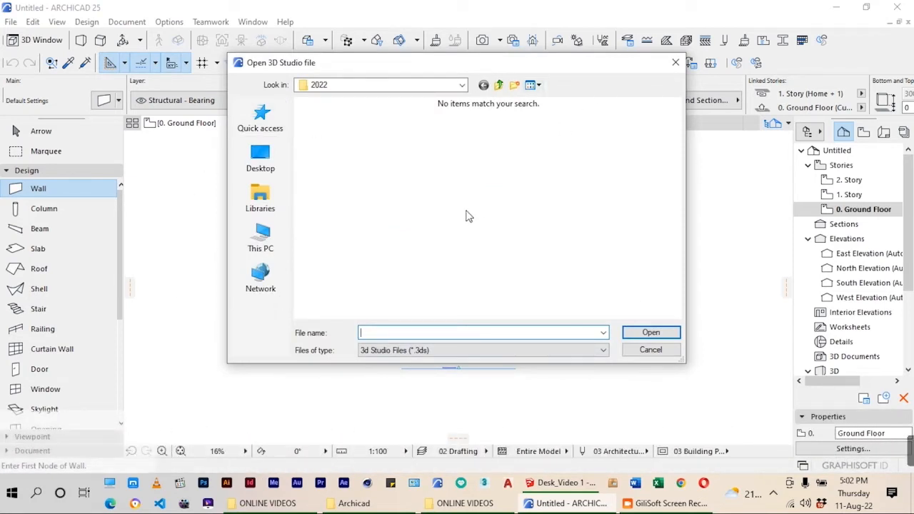
- Browse the PERSONAL WORK (F:) drive to the Sketchup to 3DS folder inside ONLINE VIDEOS
{"action": "left_click", "coordinate": [260, 239]}
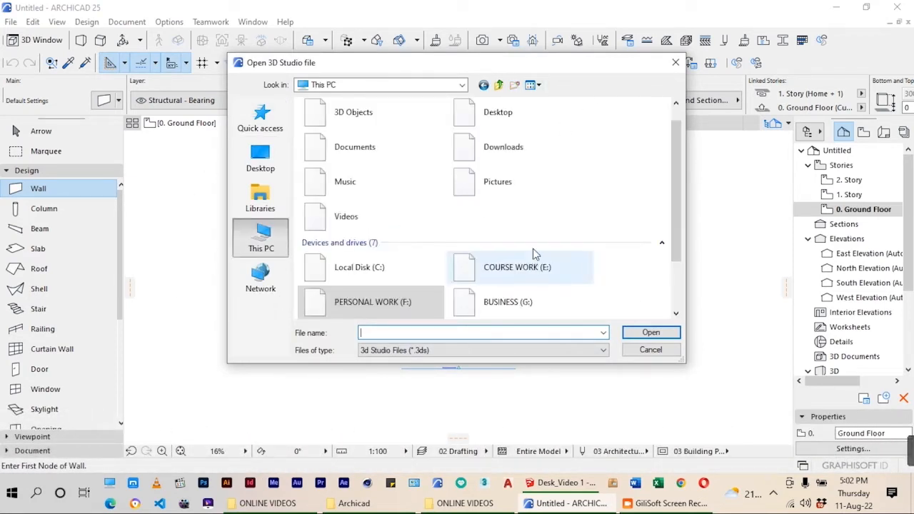
{"action": "scroll", "coordinate": [488, 257], "scroll_direction": "down", "scroll_amount": 2}
{"action": "double_click", "coordinate": [314, 236]}
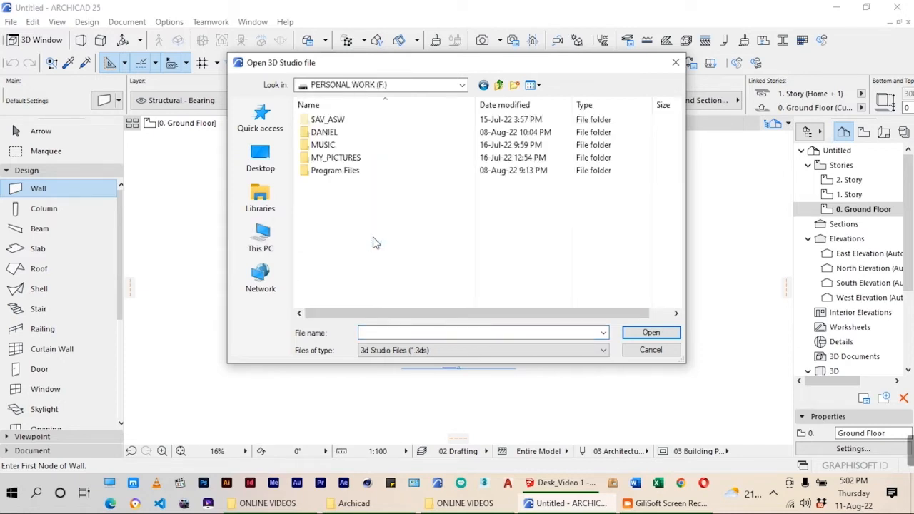
{"action": "double_click", "coordinate": [321, 128]}
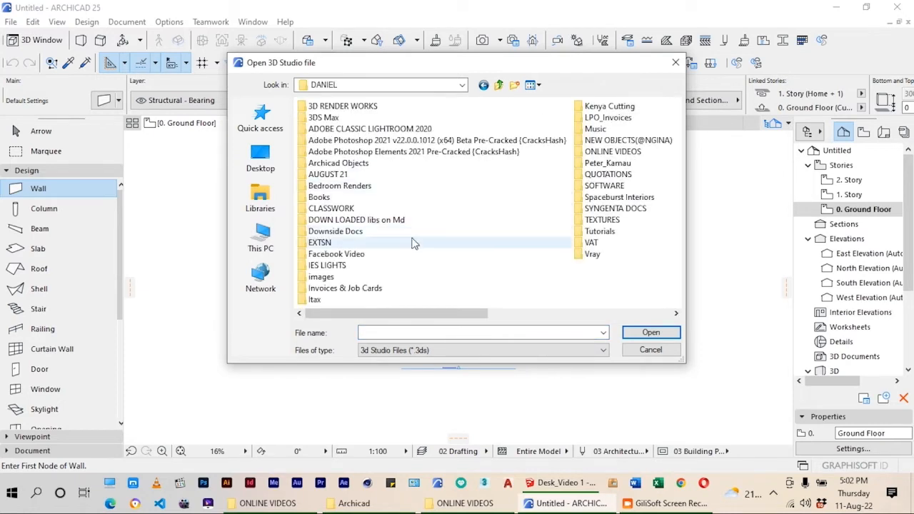
{"action": "scroll", "coordinate": [411, 242], "scroll_direction": "down", "scroll_amount": 3}
{"action": "scroll", "coordinate": [408, 240], "scroll_direction": "up", "scroll_amount": 3}
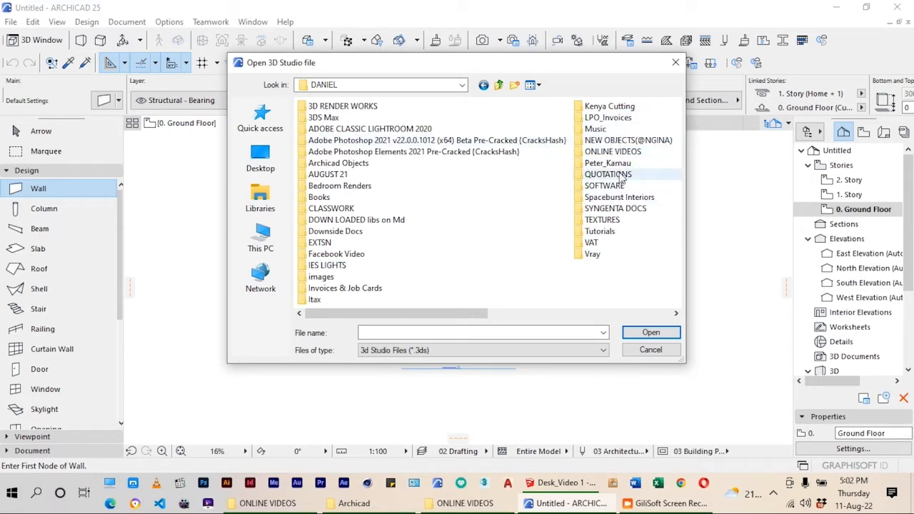
{"action": "double_click", "coordinate": [613, 151]}
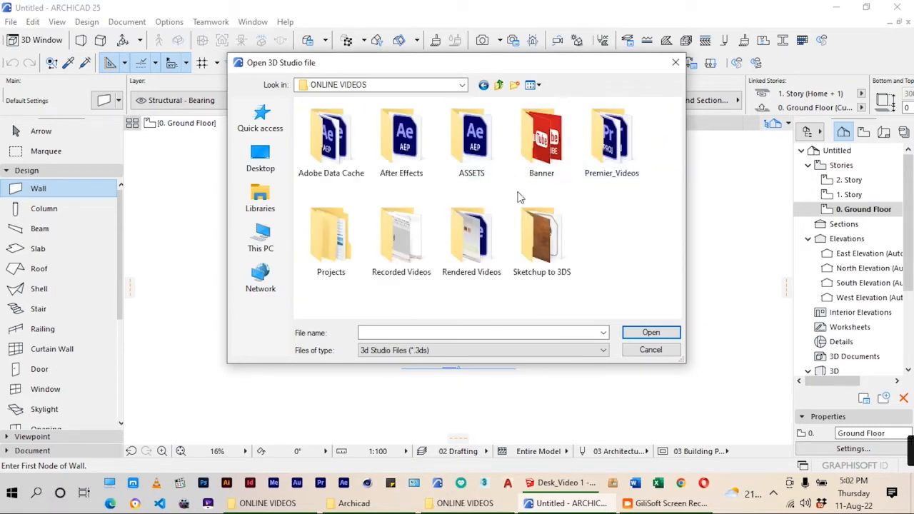
{"action": "double_click", "coordinate": [540, 251]}
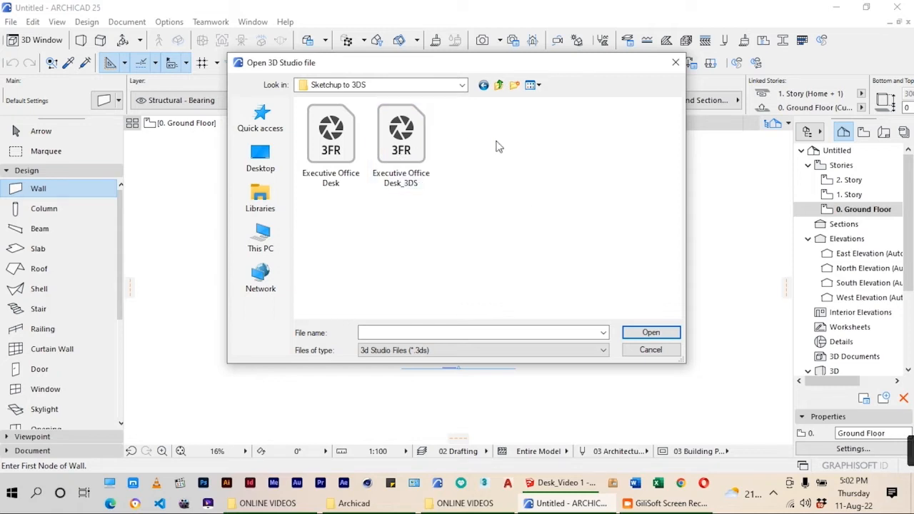
- Load the Executive Office Desk_3DS file for conversion and dismiss the warning
{"action": "left_click", "coordinate": [421, 153]}
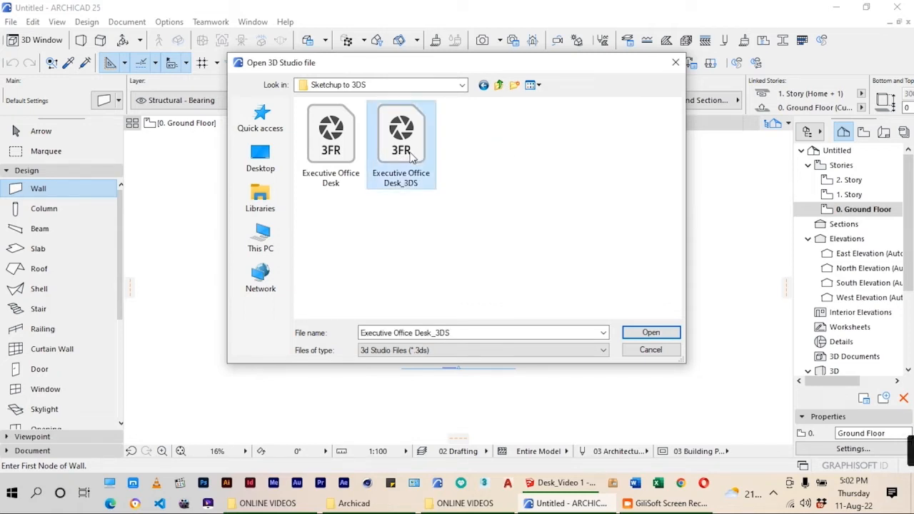
{"action": "left_click", "coordinate": [650, 332]}
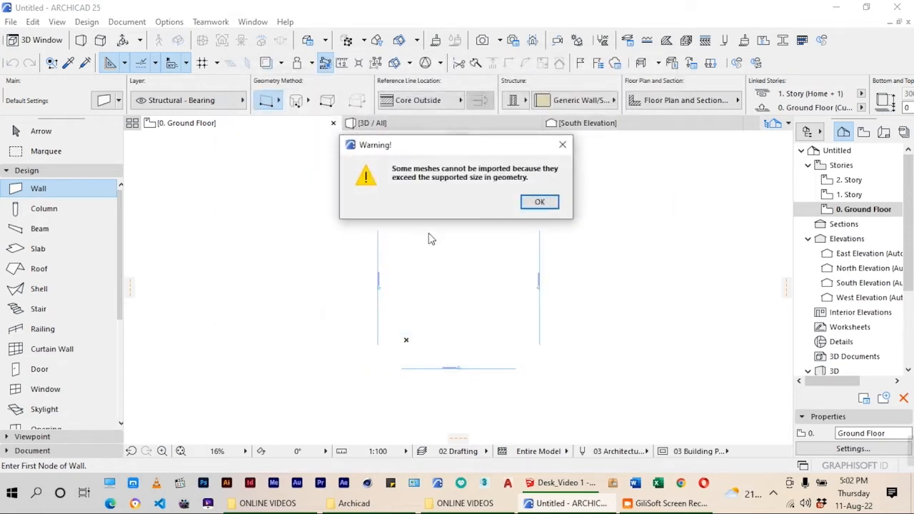
{"action": "left_click", "coordinate": [539, 203]}
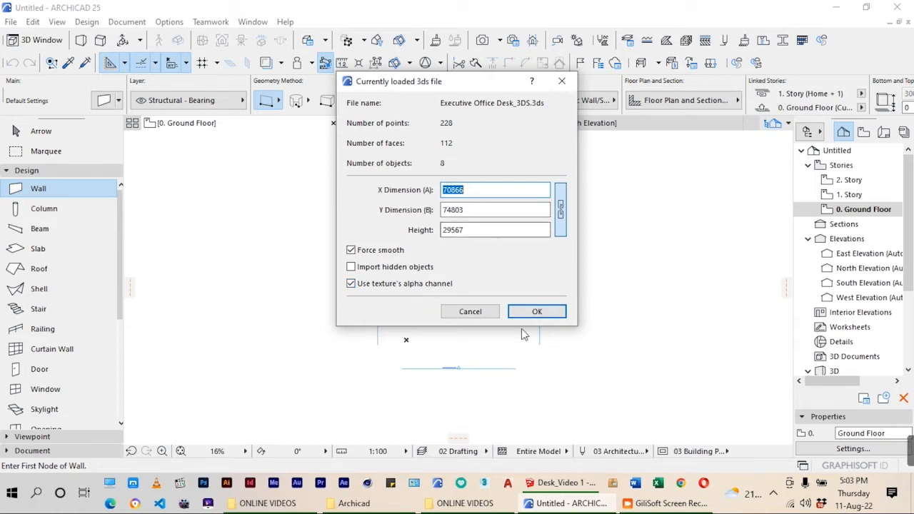
- Switch to SketchUp, show the desk in top view and try to measure its long front edge with the Tape Measure
{"action": "left_click", "coordinate": [563, 484]}
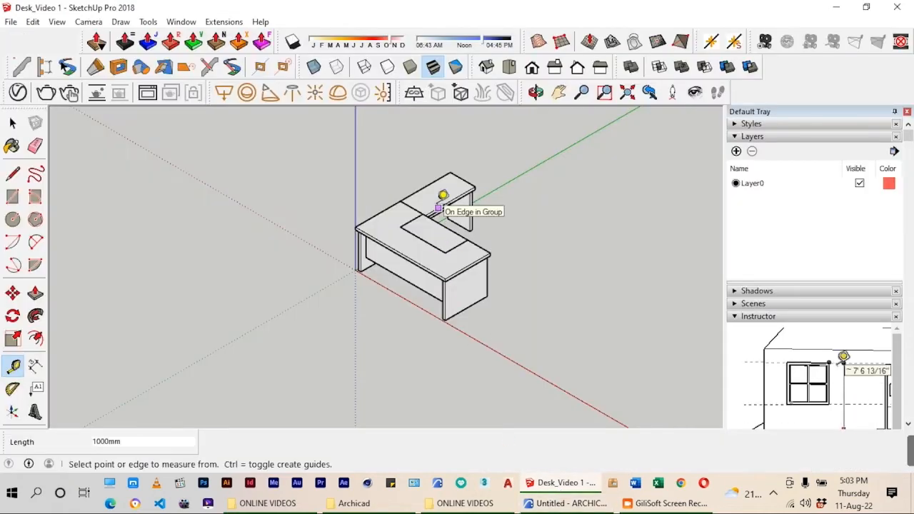
{"action": "left_click", "coordinate": [509, 66]}
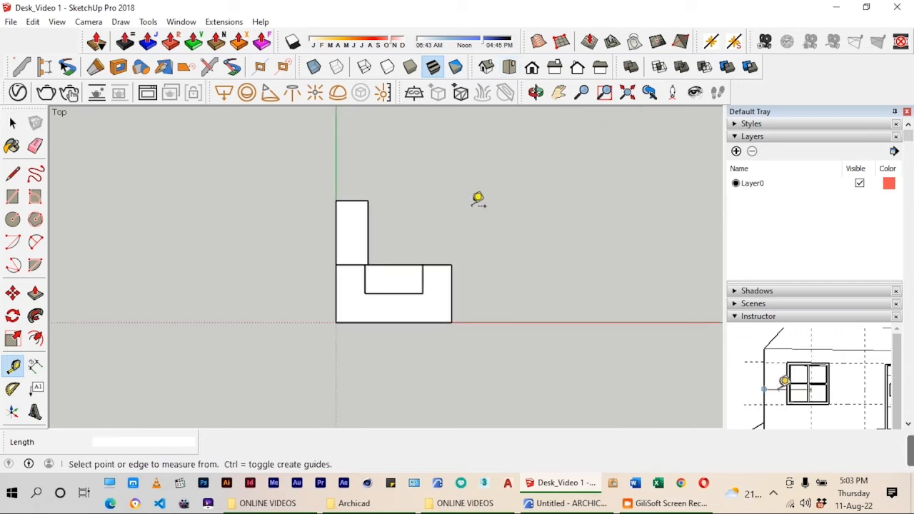
{"action": "left_click", "coordinate": [533, 507]}
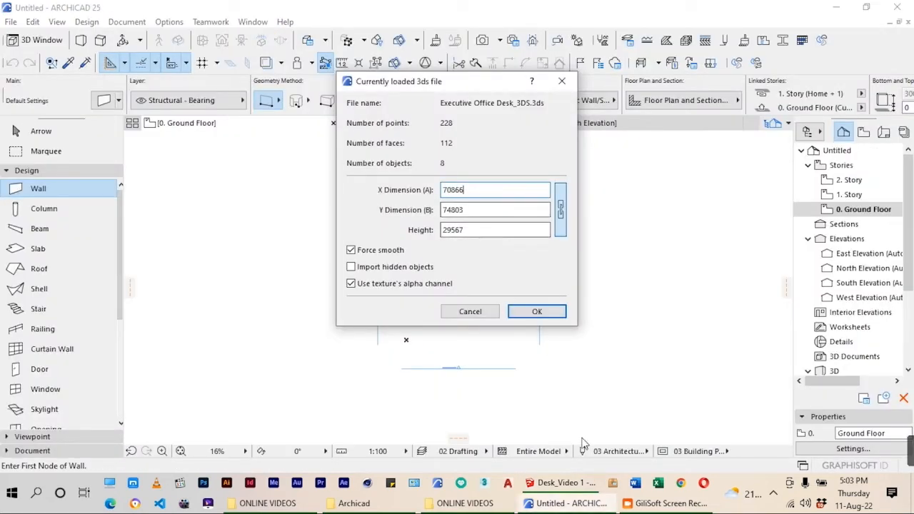
{"action": "left_click", "coordinate": [567, 484]}
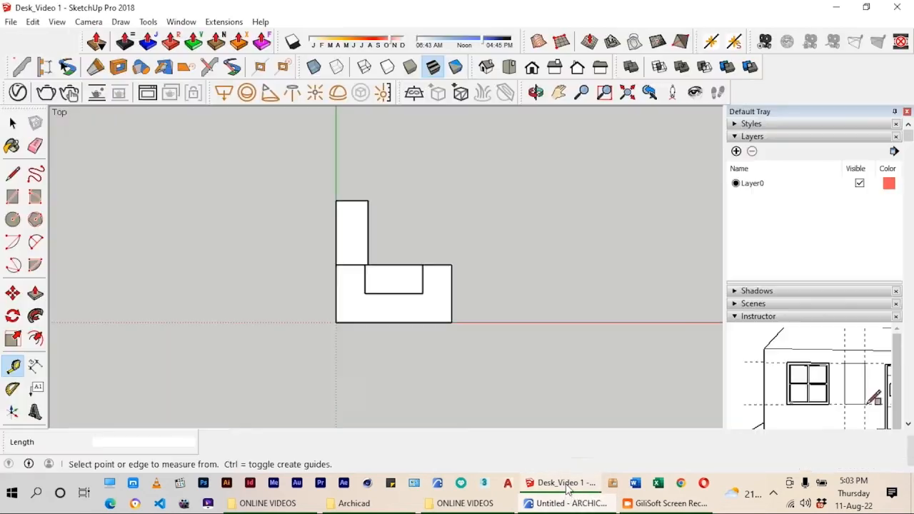
{"action": "left_click", "coordinate": [337, 322]}
{"action": "key", "text": "Escape"}
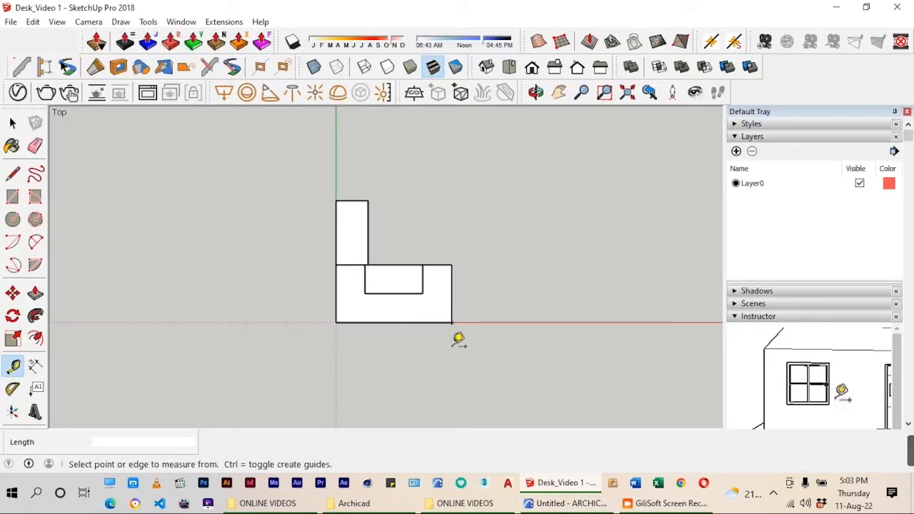
{"action": "scroll", "coordinate": [499, 307], "scroll_direction": "down", "scroll_amount": 1}
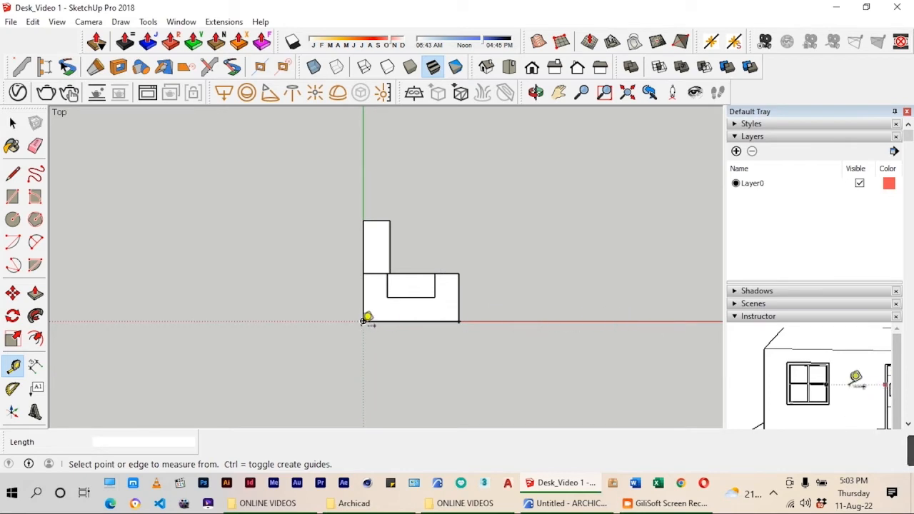
- Add a linear dimension along the full length of the desk's front edge, just outside the red axis
{"action": "left_click", "coordinate": [35, 366]}
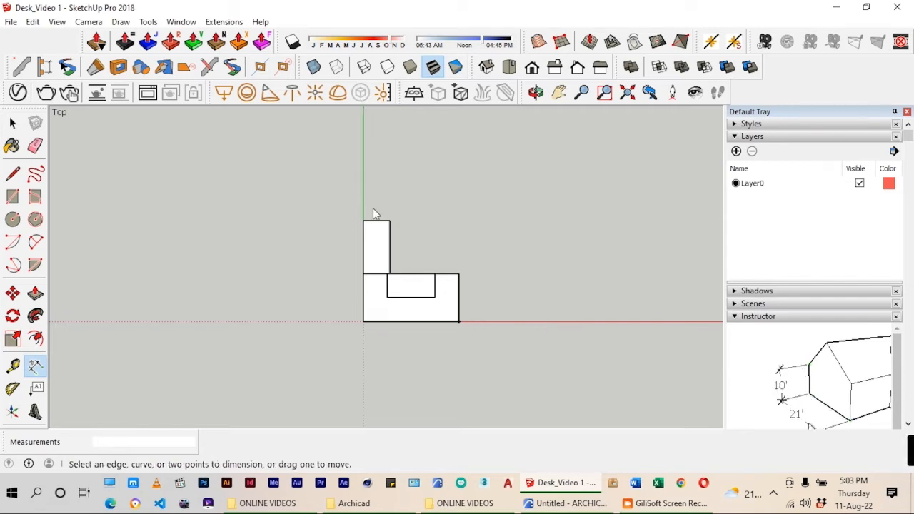
{"action": "left_click", "coordinate": [363, 321]}
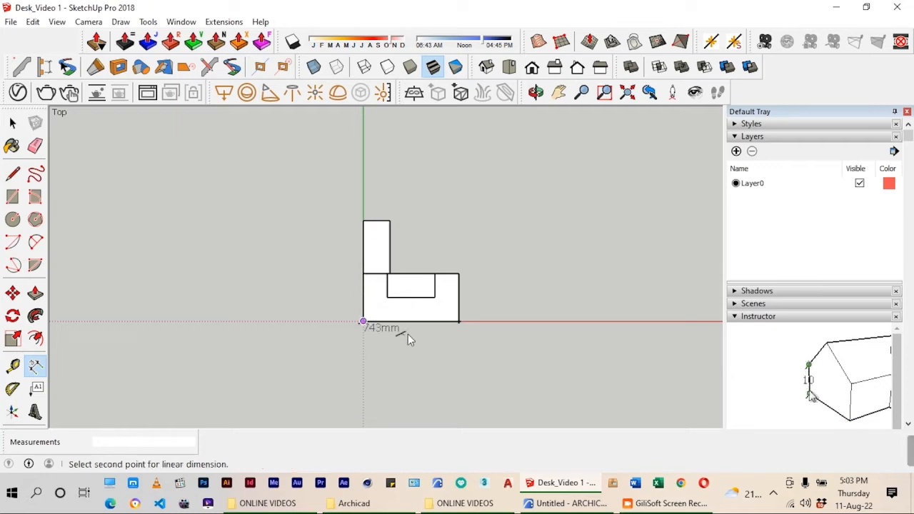
{"action": "left_click", "coordinate": [458, 322]}
{"action": "left_click", "coordinate": [448, 334]}
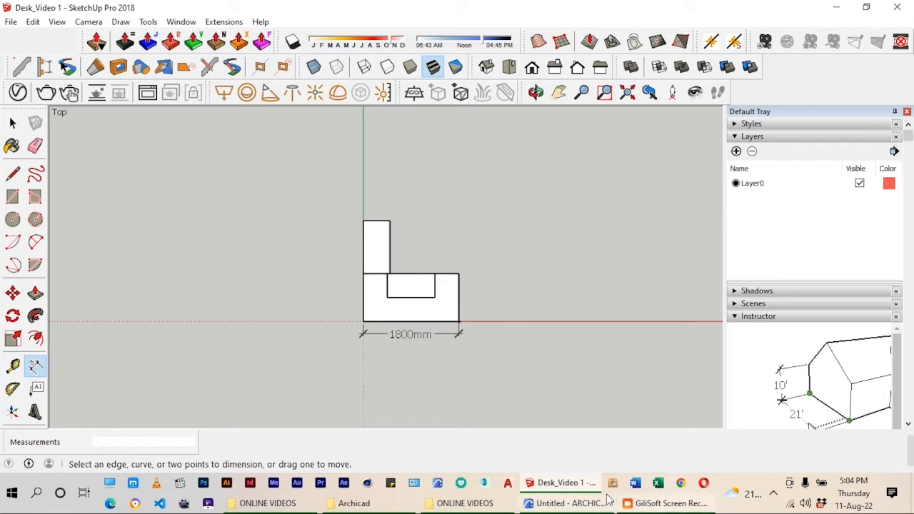
- Switch to ARCHICAD, set the imported desk's X dimension to 1800 with proportions linked, and complete the import into the embedded library
{"action": "left_click", "coordinate": [566, 505]}
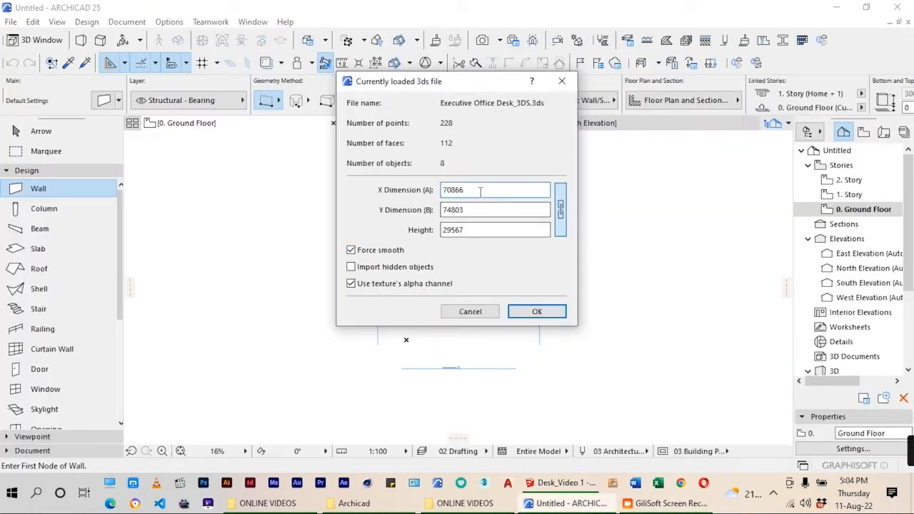
{"action": "left_click_drag", "start_coordinate": [471, 190], "coordinate": [448, 192]}
{"action": "type", "text": "1"}
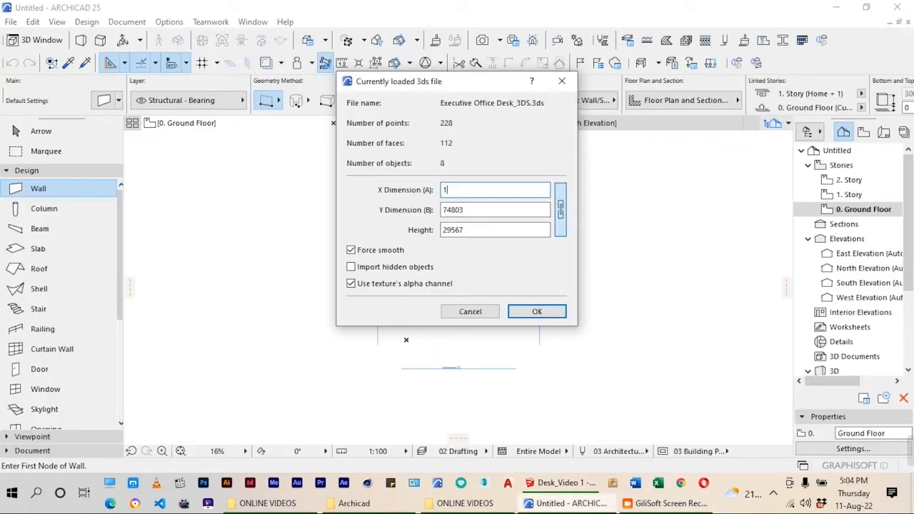
{"action": "type", "text": "800"}
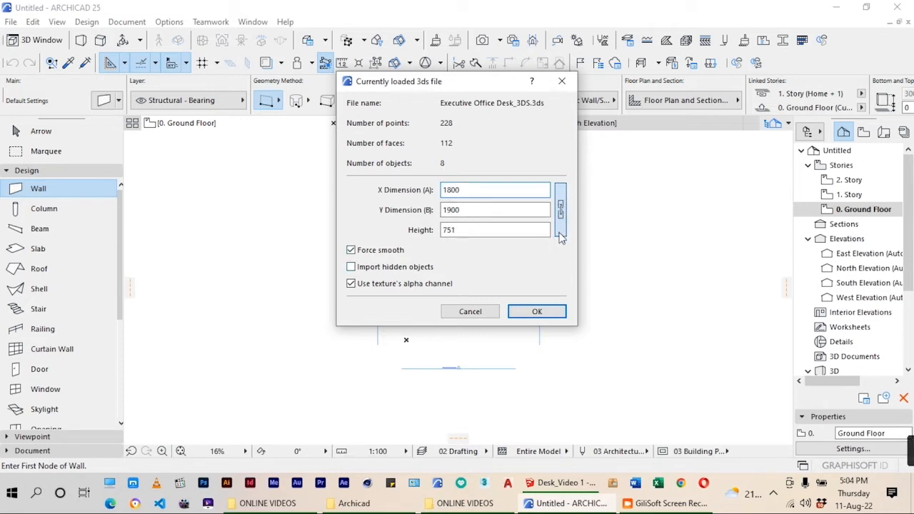
{"action": "left_click_drag", "start_coordinate": [467, 189], "coordinate": [437, 187]}
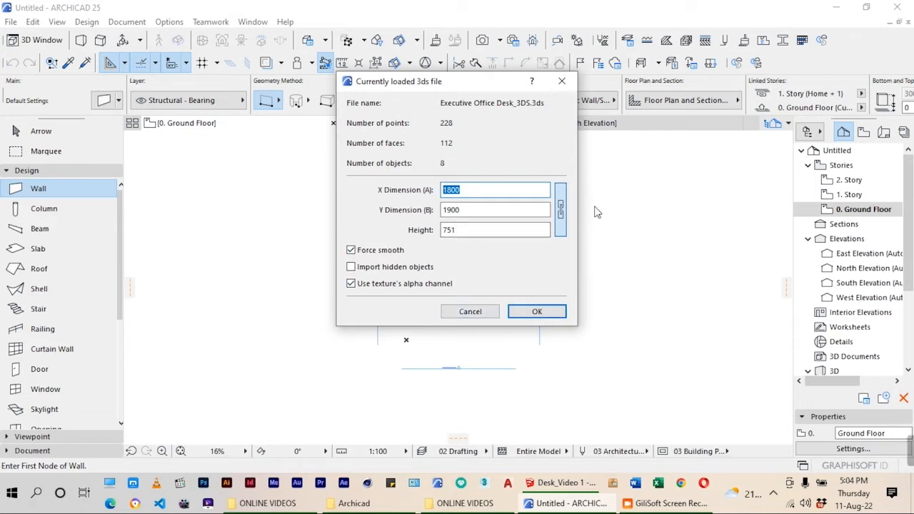
{"action": "left_click", "coordinate": [538, 314]}
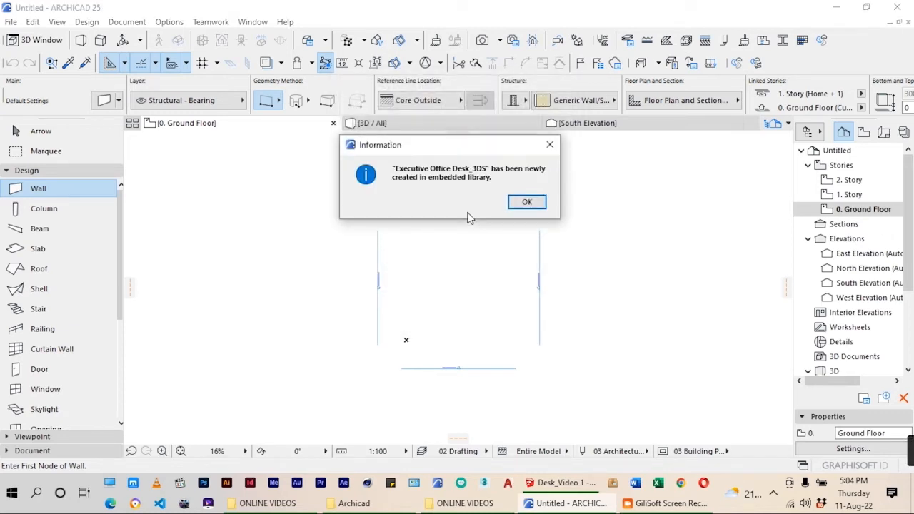
{"action": "left_click", "coordinate": [528, 202]}
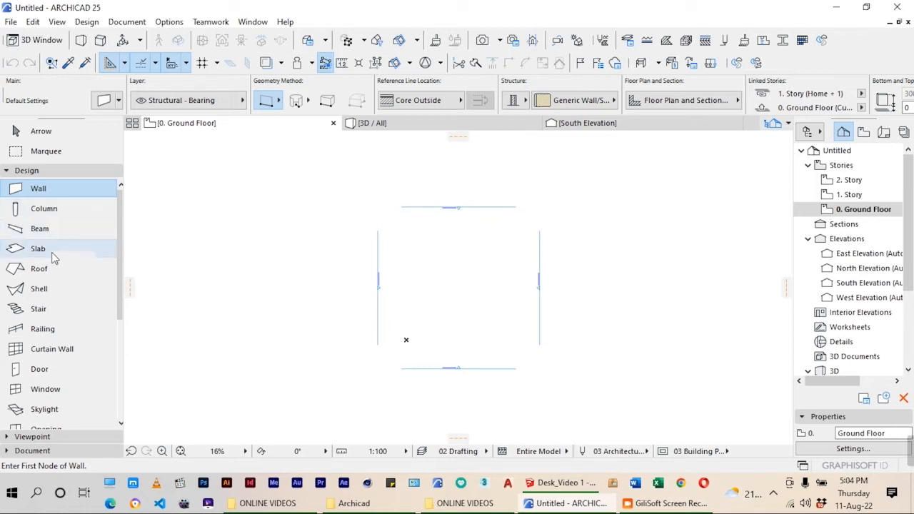
- Choose the imported Executive Office Desk_3DS with the Object tool and place it on the Ground Floor plan
{"action": "scroll", "coordinate": [52, 256], "scroll_direction": "down", "scroll_amount": 3}
{"action": "double_click", "coordinate": [41, 348]}
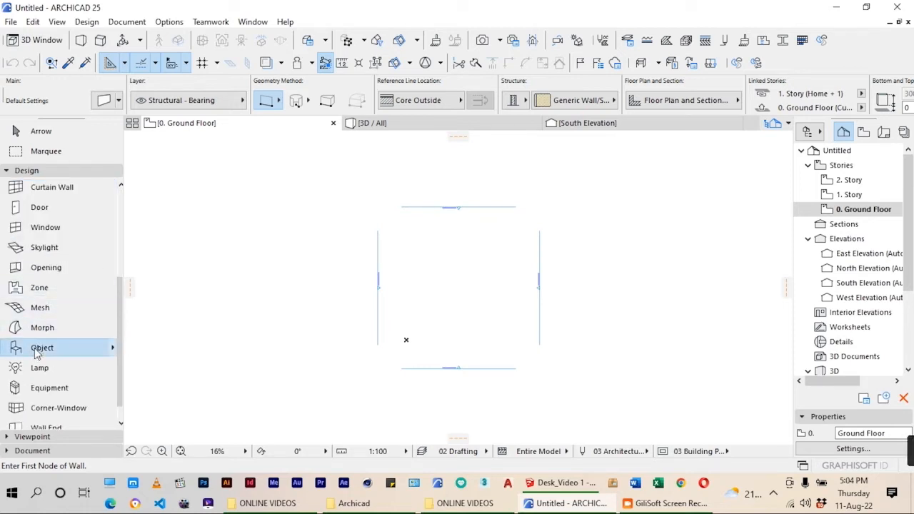
{"action": "left_click", "coordinate": [711, 411]}
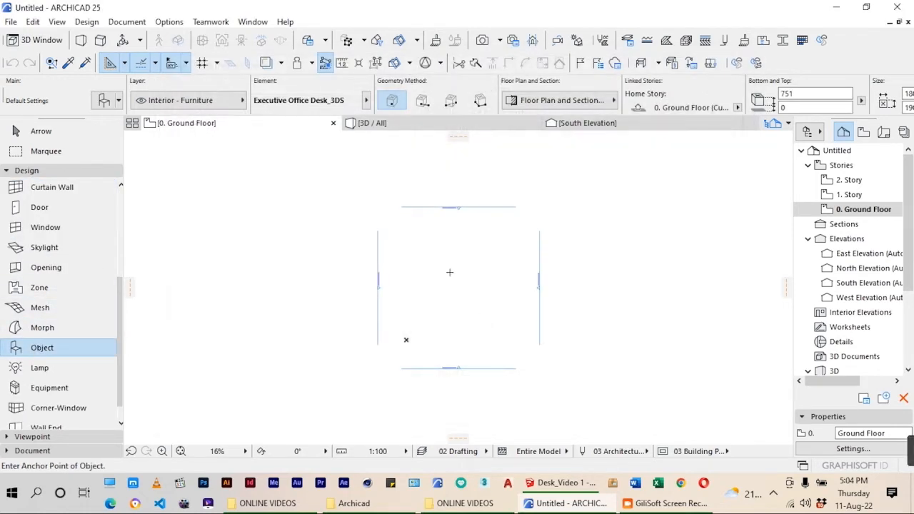
{"action": "scroll", "coordinate": [444, 239], "scroll_direction": "up", "scroll_amount": 5}
{"action": "scroll", "coordinate": [441, 235], "scroll_direction": "down", "scroll_amount": 2}
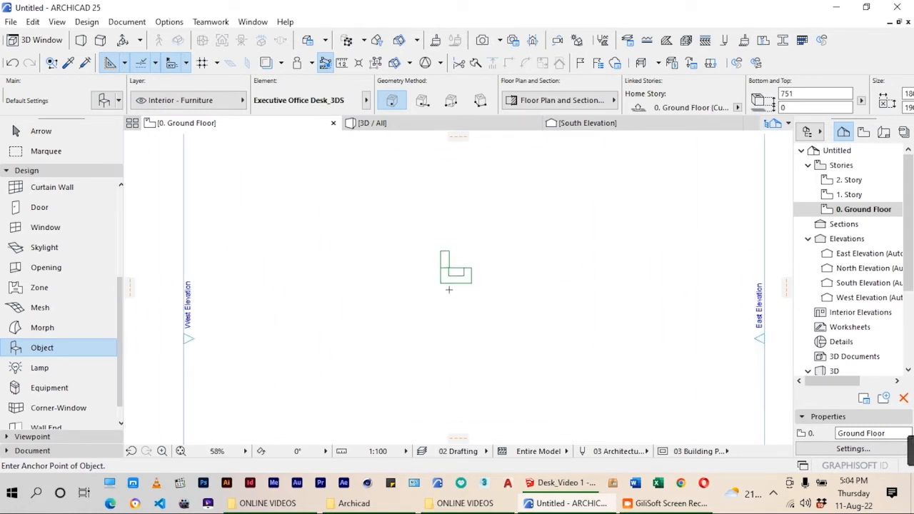
{"action": "scroll", "coordinate": [447, 229], "scroll_direction": "up", "scroll_amount": 4}
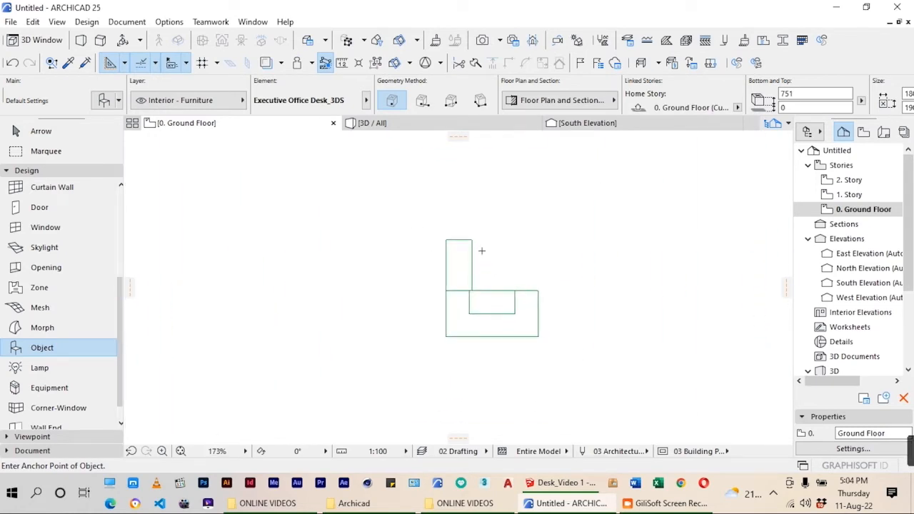
- Show the placed desk in the 3D window from a raised corner view and open its object selection settings
{"action": "left_click", "coordinate": [410, 126]}
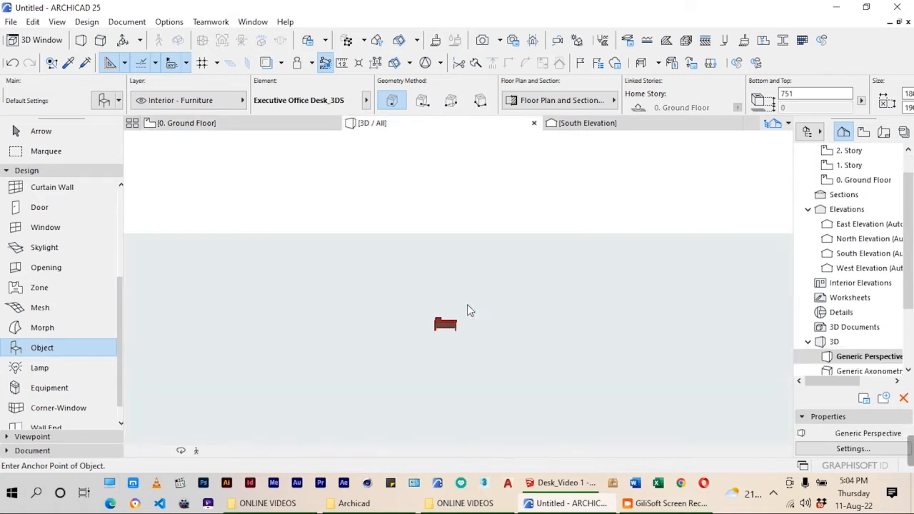
{"action": "scroll", "coordinate": [448, 346], "scroll_direction": "up", "scroll_amount": 6}
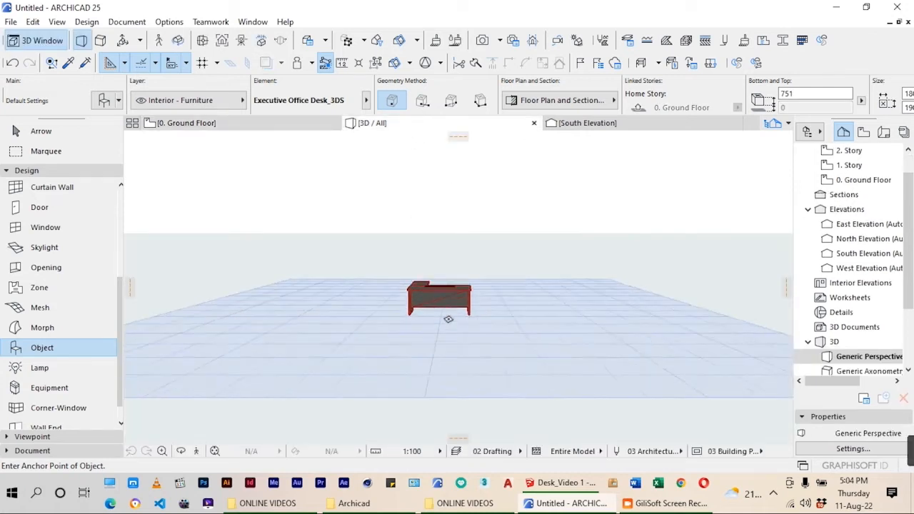
{"action": "middle_click_drag", "start_coordinate": [448, 310], "coordinate": [461, 260], "text": "shift"}
{"action": "scroll", "coordinate": [458, 257], "scroll_direction": "up", "scroll_amount": 3}
{"action": "scroll", "coordinate": [471, 240], "scroll_direction": "down", "scroll_amount": 1}
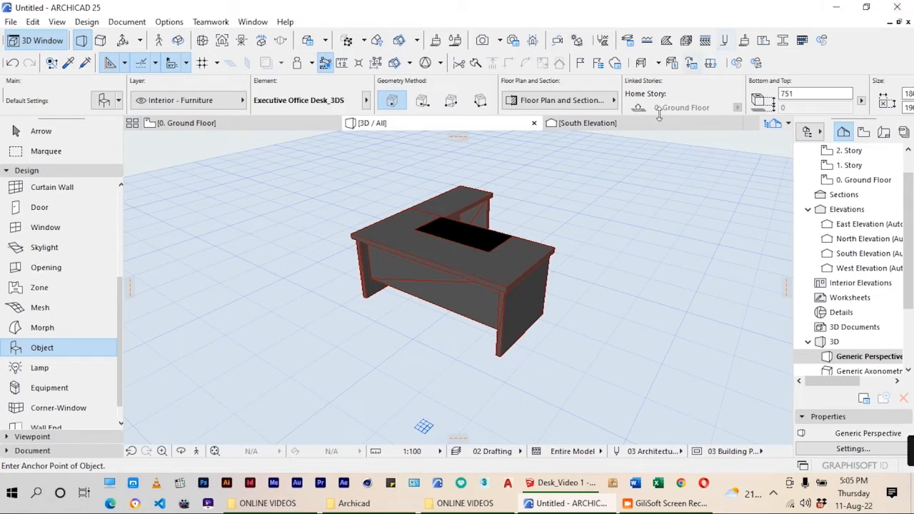
{"action": "left_click", "coordinate": [40, 130]}
{"action": "left_click", "coordinate": [519, 280]}
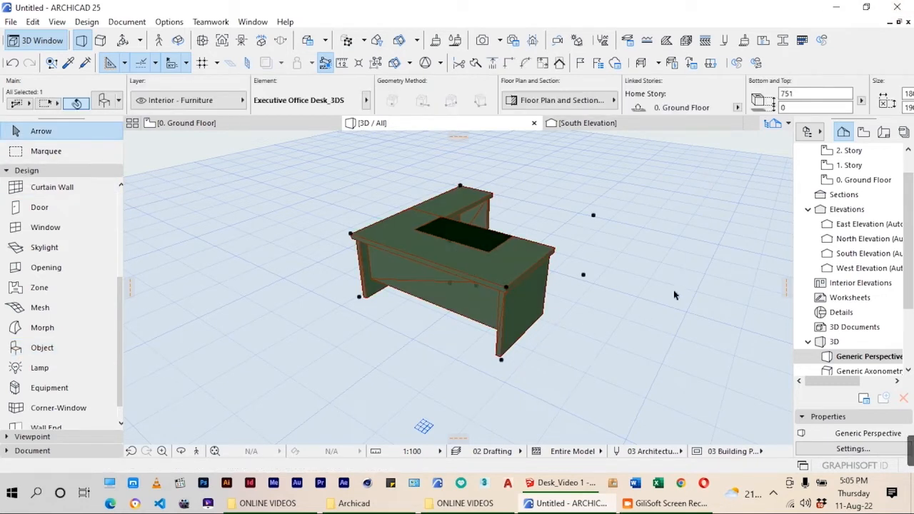
{"action": "left_click", "coordinate": [103, 104]}
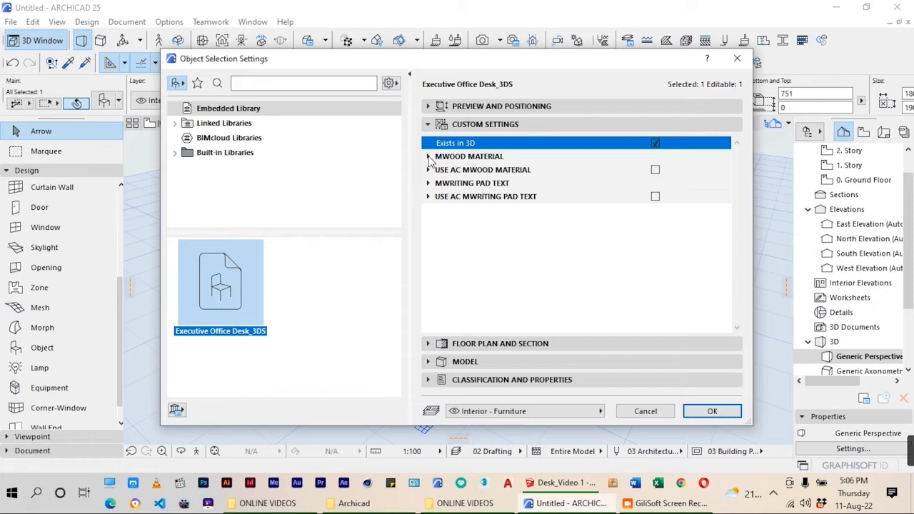
- Enable the ARCHICAD surface override for the desk's mWood Material and set it to Wood - Oak Light
{"action": "left_click", "coordinate": [429, 157]}
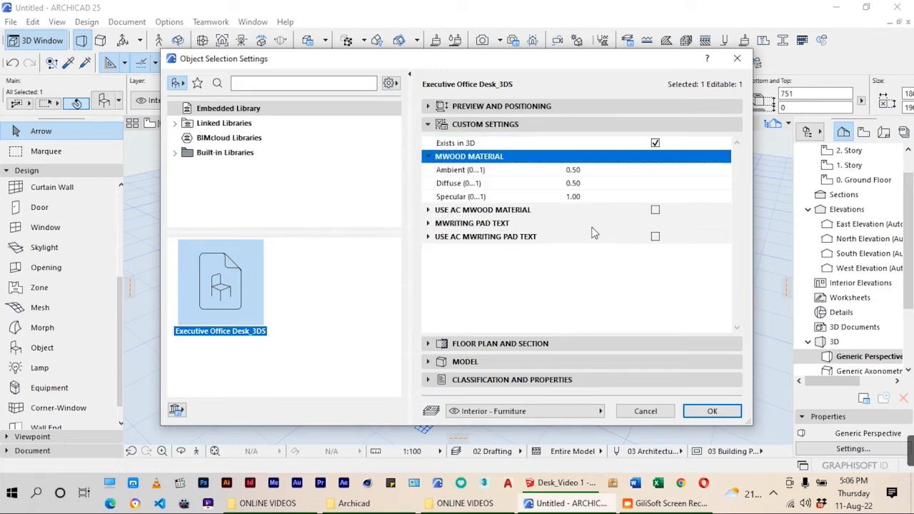
{"action": "left_click", "coordinate": [654, 210]}
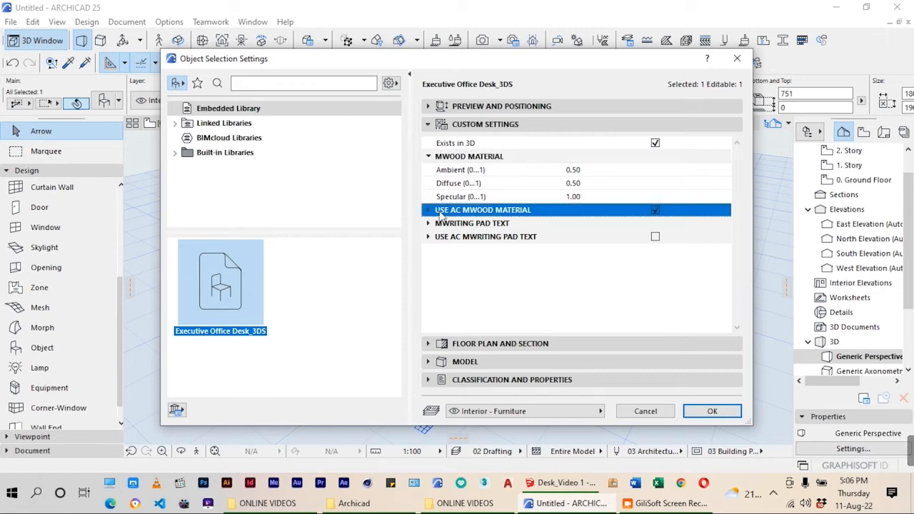
{"action": "left_click", "coordinate": [428, 210]}
{"action": "left_click", "coordinate": [580, 224]}
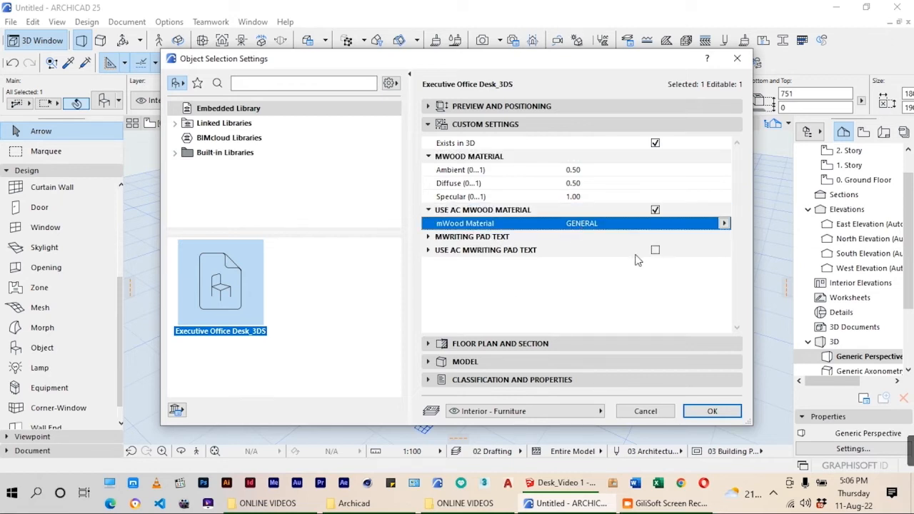
{"action": "left_click", "coordinate": [724, 223]}
{"action": "scroll", "coordinate": [642, 264], "scroll_direction": "right", "scroll_amount": 1}
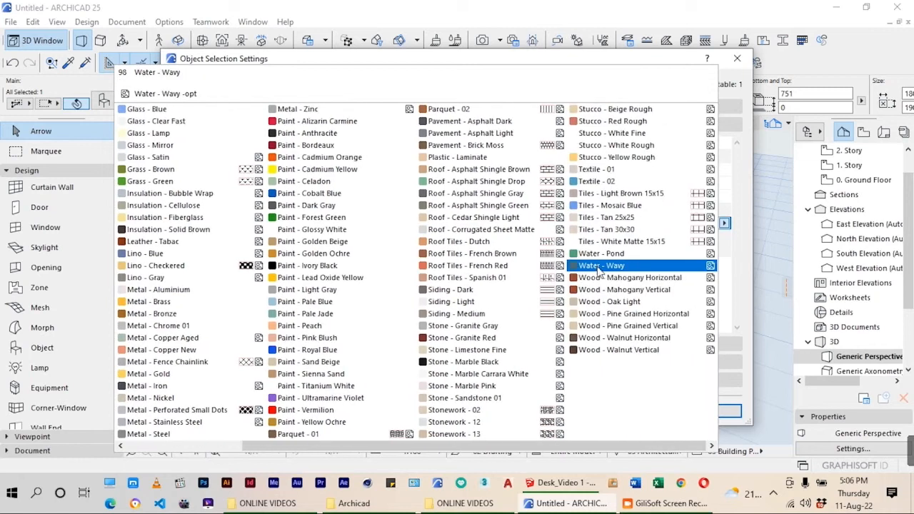
{"action": "left_click", "coordinate": [626, 304]}
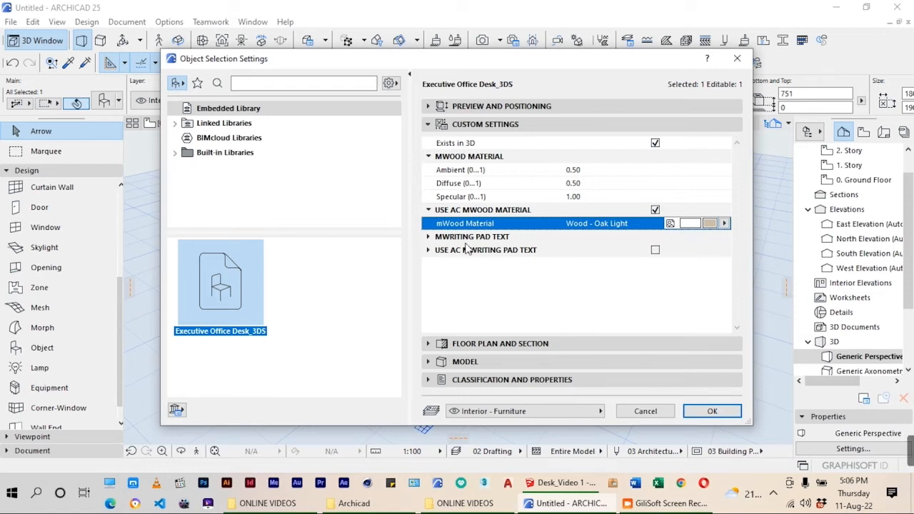
- Override the mWriting pad Text surface with Paint - Lead Oxide Yellow, apply the desk settings and deselect the desk
{"action": "left_click", "coordinate": [428, 250]}
{"action": "left_click", "coordinate": [655, 249]}
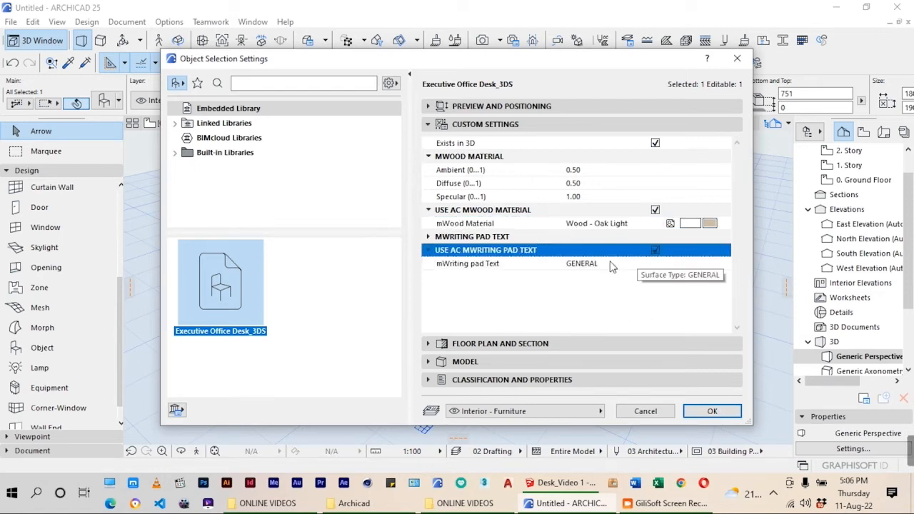
{"action": "left_click", "coordinate": [581, 264]}
{"action": "left_click", "coordinate": [723, 263]}
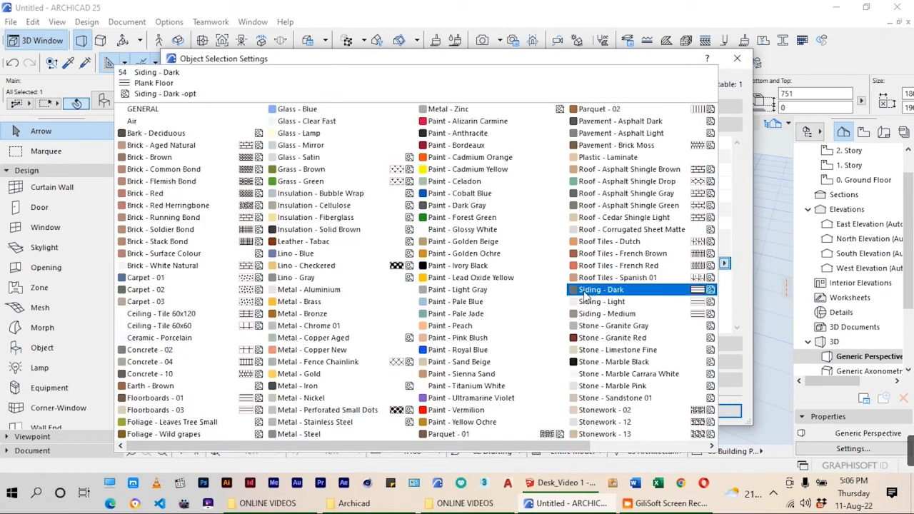
{"action": "left_click", "coordinate": [458, 281]}
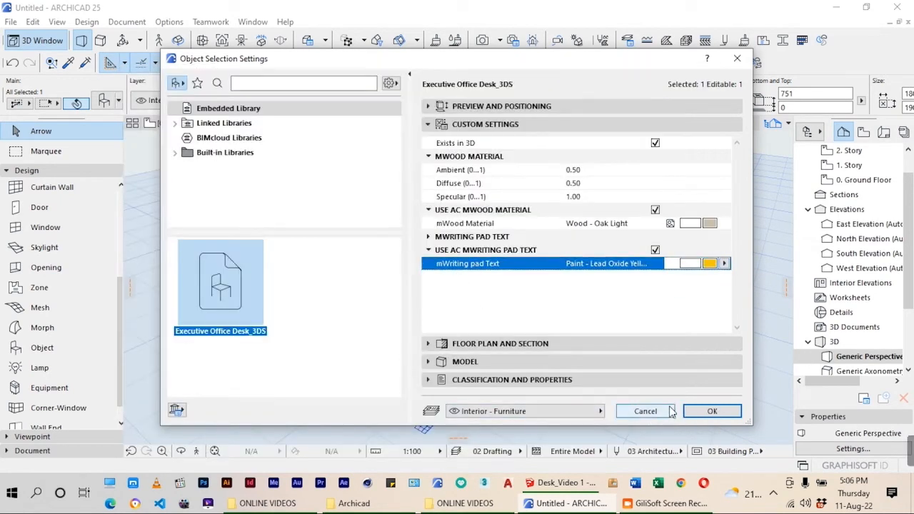
{"action": "left_click", "coordinate": [708, 409]}
{"action": "left_click", "coordinate": [330, 250]}
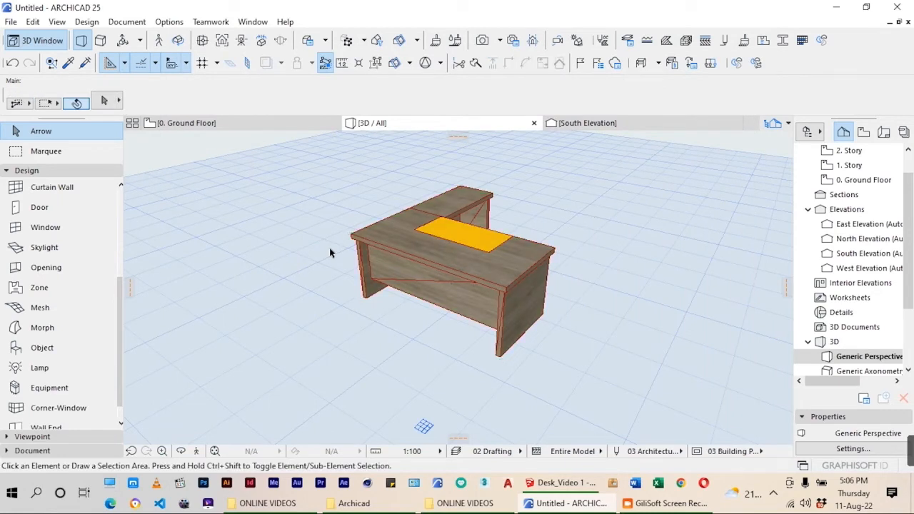
{"action": "scroll", "coordinate": [480, 246], "scroll_direction": "up", "scroll_amount": 2}
{"action": "scroll", "coordinate": [479, 244], "scroll_direction": "up", "scroll_amount": 2}
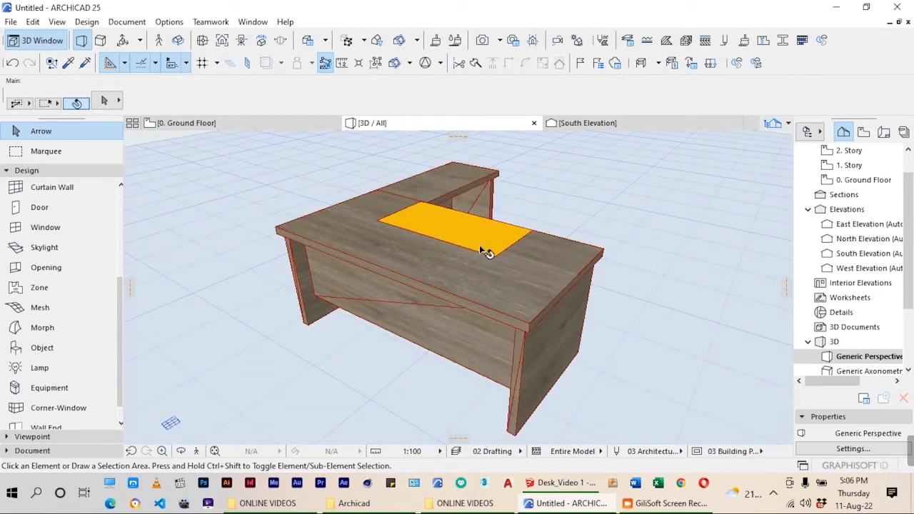
{"action": "scroll", "coordinate": [624, 245], "scroll_direction": "down", "scroll_amount": 4}
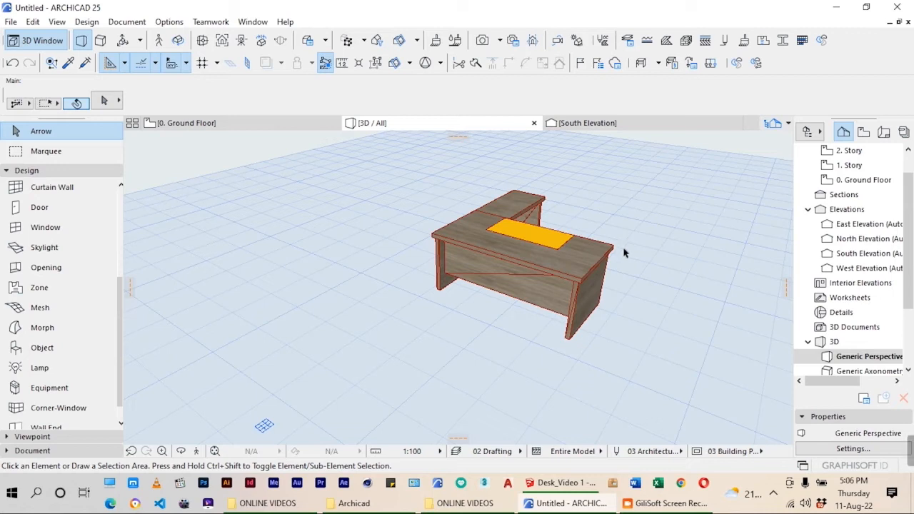
{"action": "left_click", "coordinate": [584, 286]}
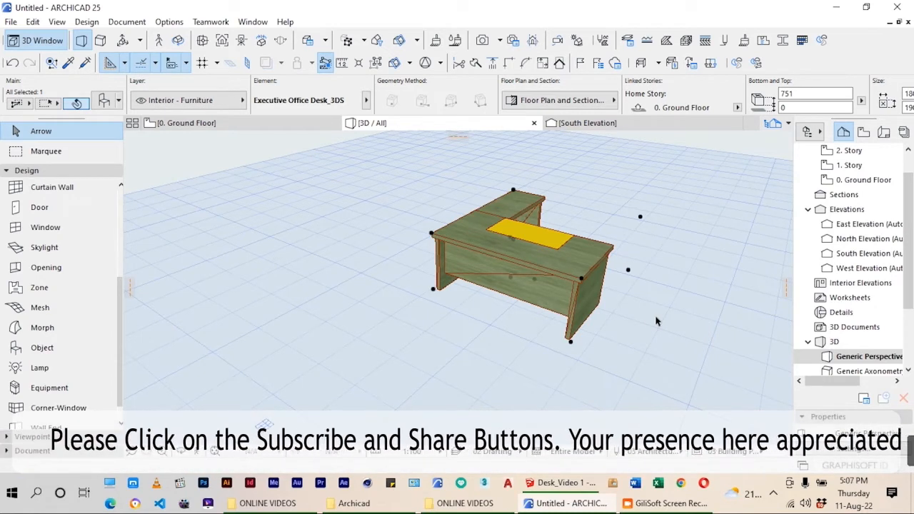
{"action": "scroll", "coordinate": [459, 302], "scroll_direction": "down", "scroll_amount": 3}
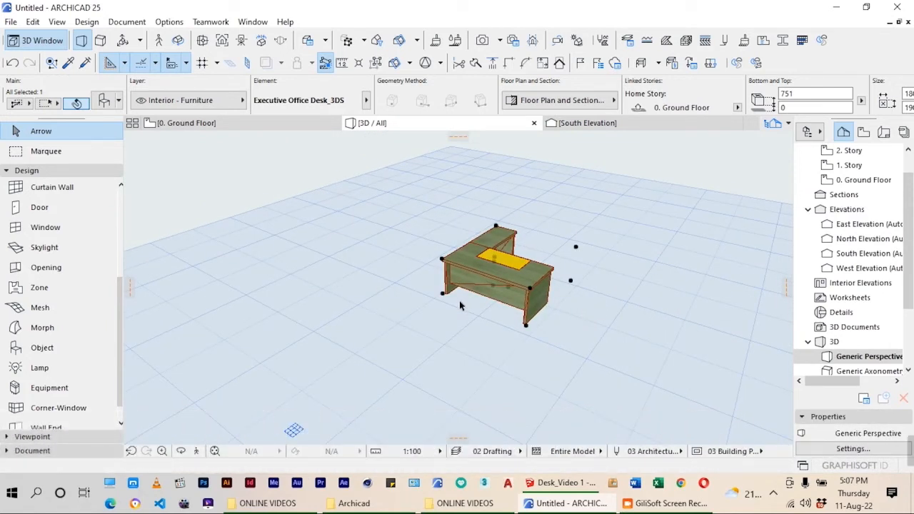
{"action": "left_click", "coordinate": [447, 228]}
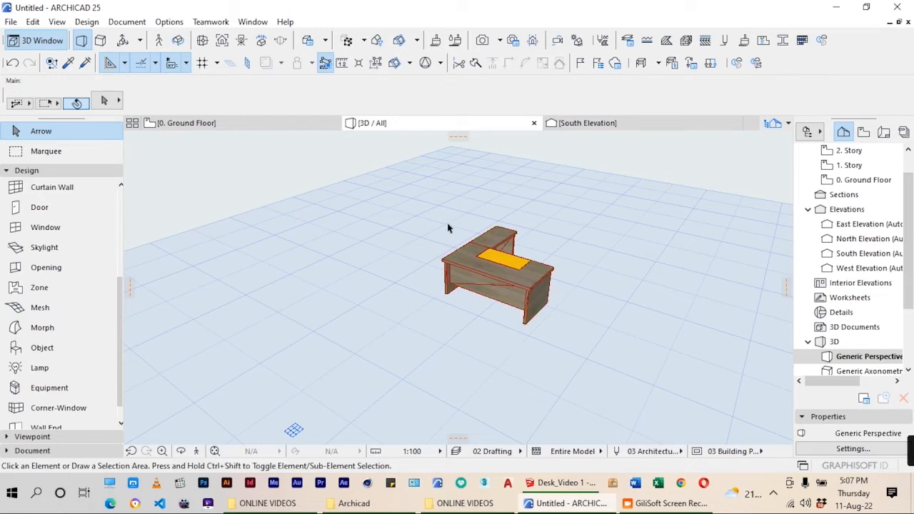
- Select the desk in the 3D window and open it as a library object for editing
{"action": "left_click", "coordinate": [448, 263]}
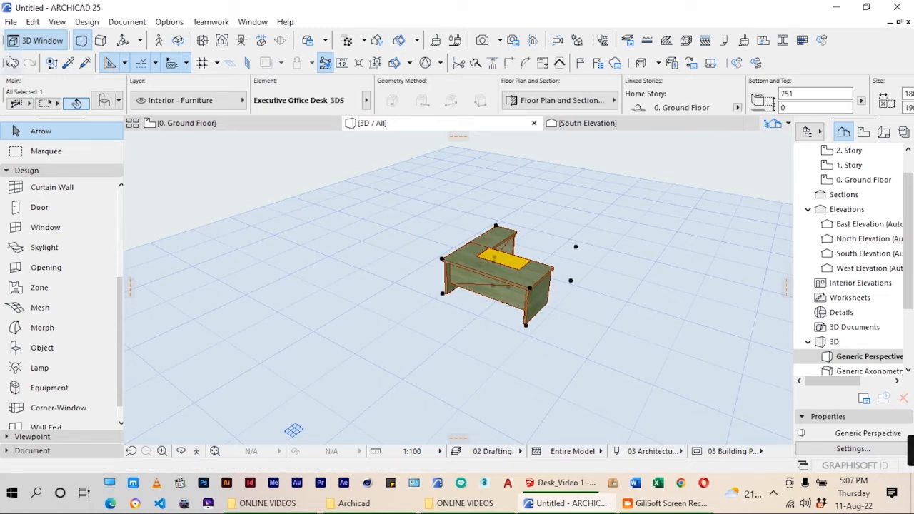
{"action": "left_click", "coordinate": [11, 22]}
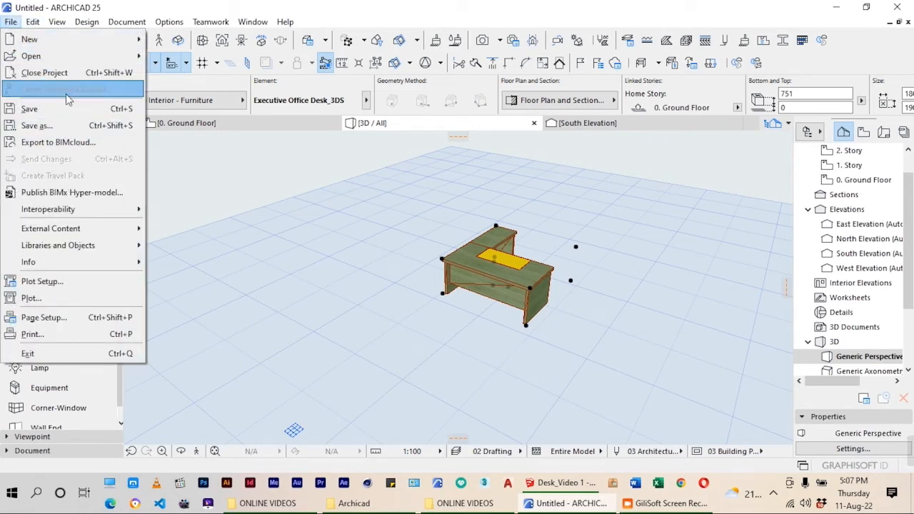
{"action": "mouse_move", "coordinate": [77, 251]}
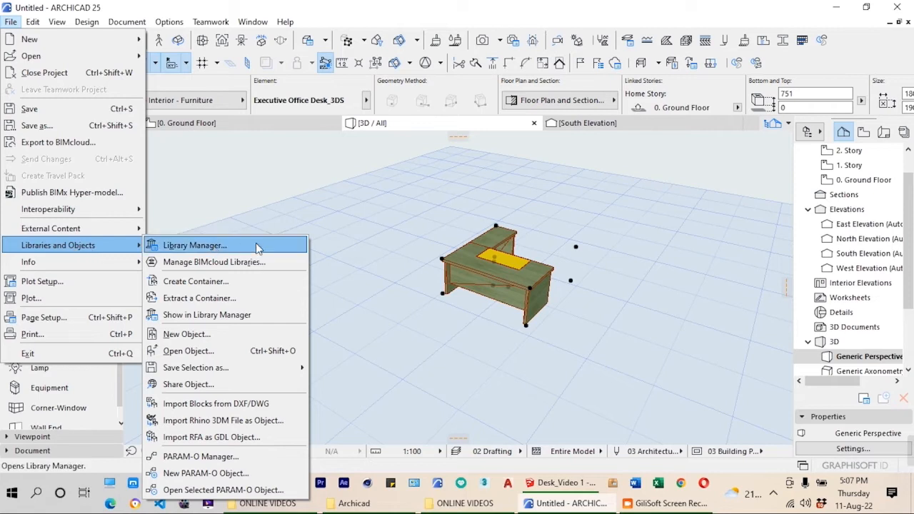
{"action": "left_click", "coordinate": [214, 352]}
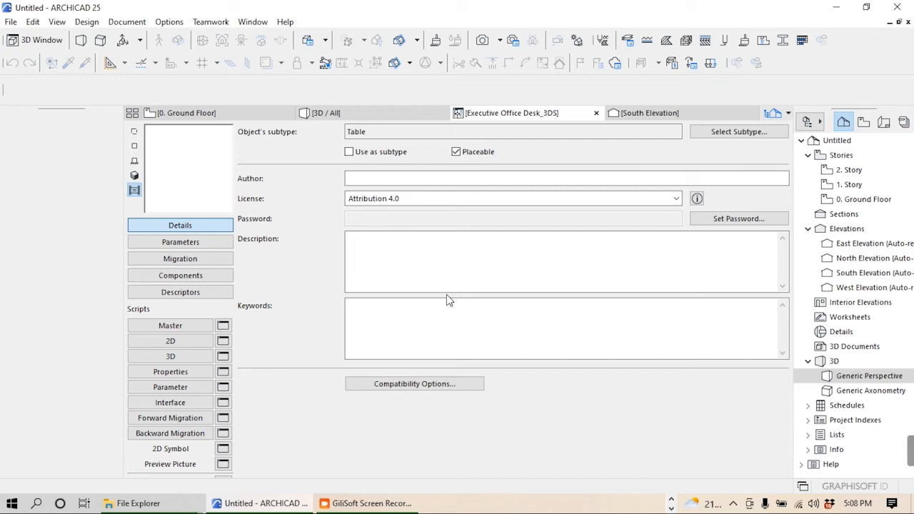
- Confirm Table, under Furnishing, as the desk object's subtype
{"action": "left_click", "coordinate": [742, 133]}
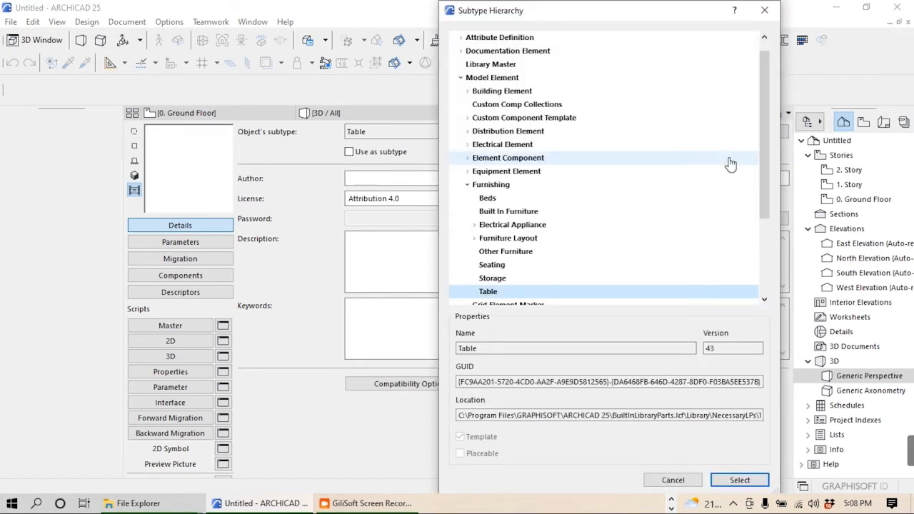
{"action": "scroll", "coordinate": [561, 210], "scroll_direction": "down", "scroll_amount": 1}
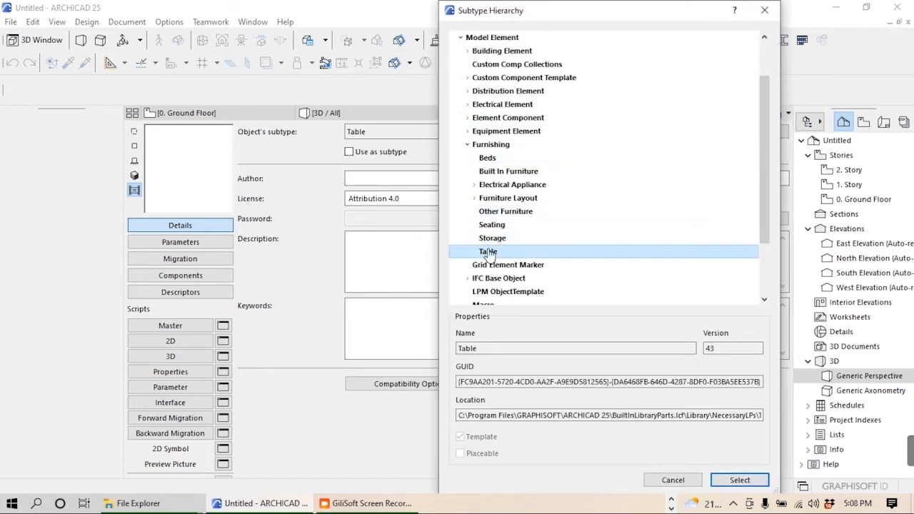
{"action": "left_click", "coordinate": [739, 480]}
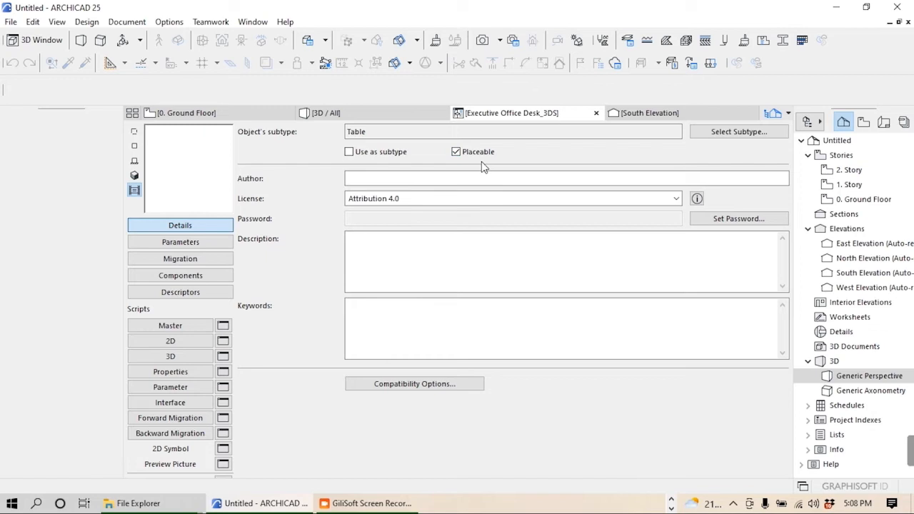
- Enter the author's name, the description "An executive office desk" and the keywords "executive, desk, office desk" in the object's details
{"action": "left_click", "coordinate": [449, 178]}
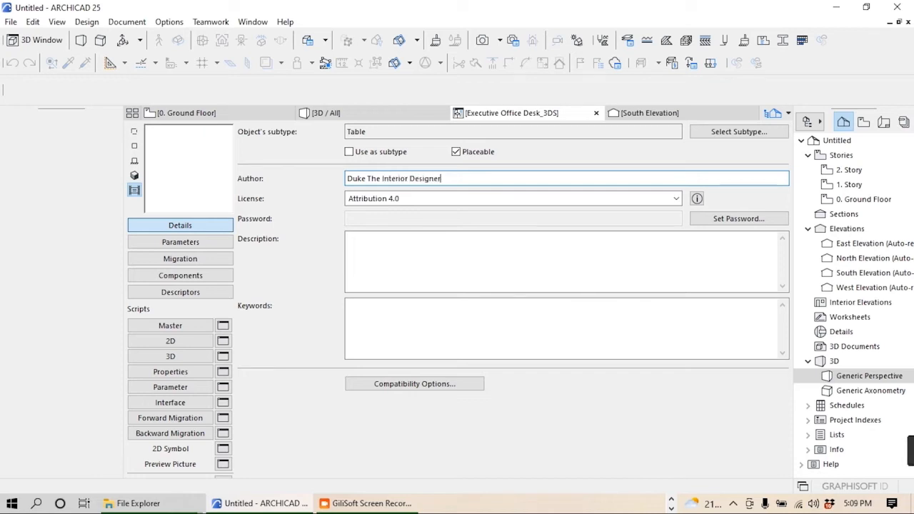
{"action": "left_click", "coordinate": [467, 237]}
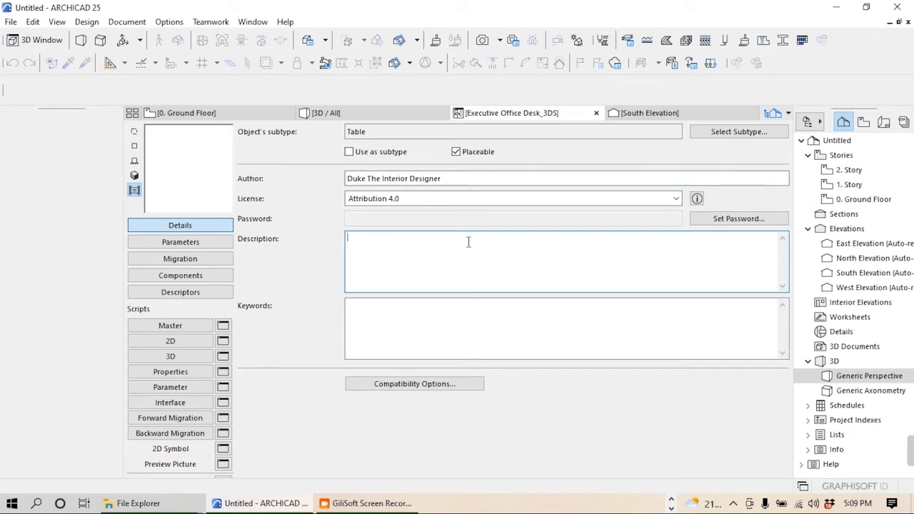
{"action": "type", "text": "An executive office desk"}
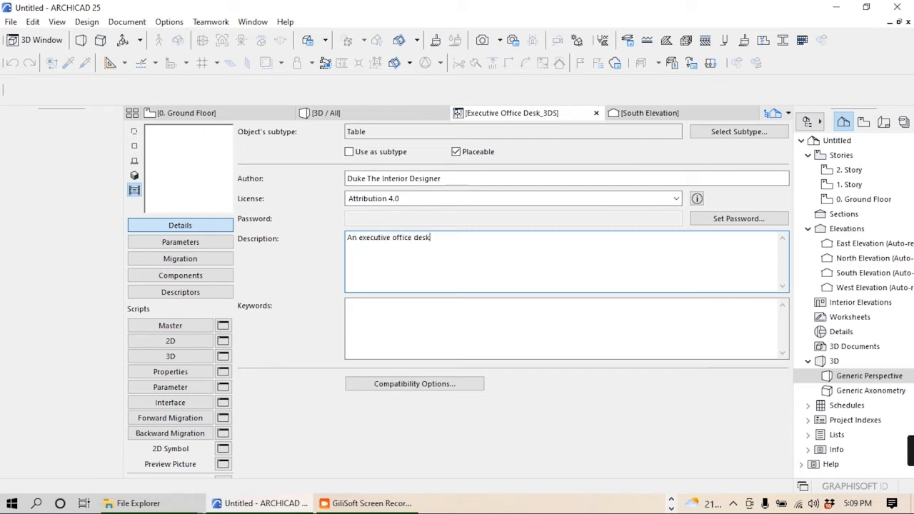
{"action": "left_click", "coordinate": [487, 310]}
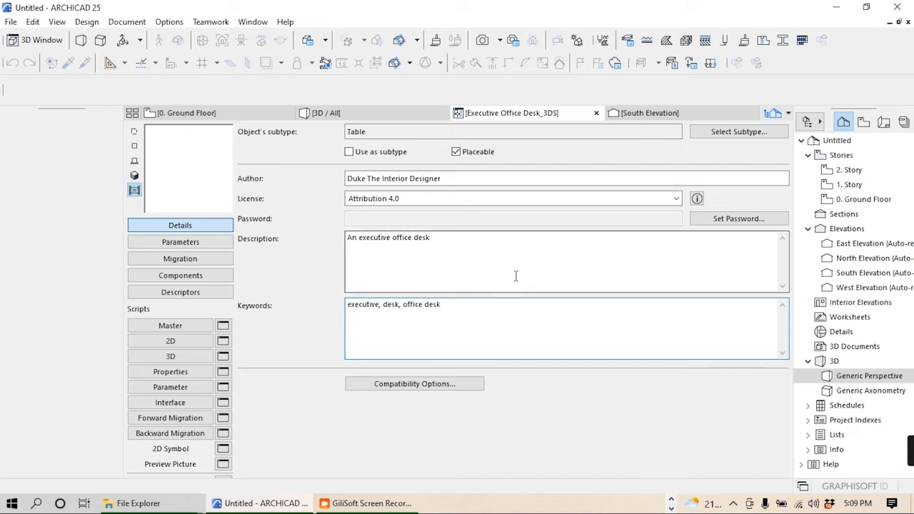
- Set the desk object's Height parameter to 750
{"action": "left_click", "coordinate": [181, 242]}
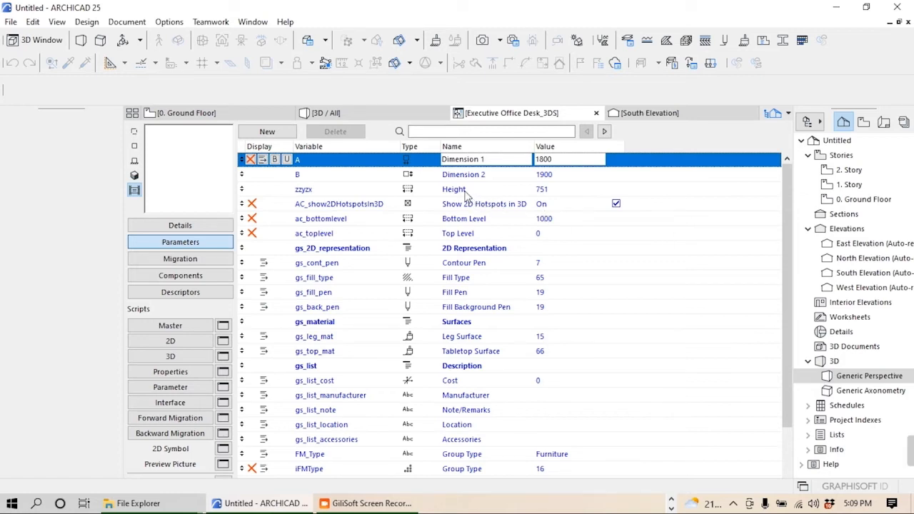
{"action": "left_click", "coordinate": [548, 194]}
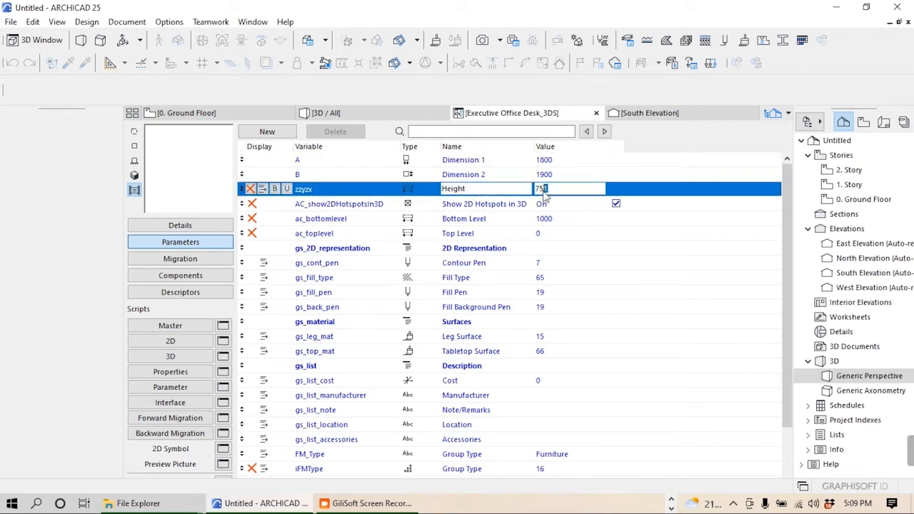
{"action": "left_click", "coordinate": [676, 281]}
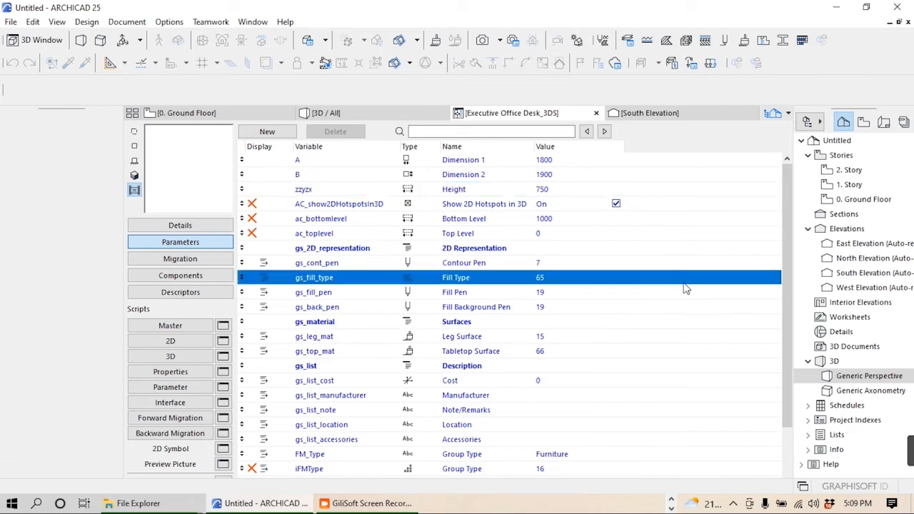
- Rename the mWood Material title parameter of the desk object as Wood Material
{"action": "scroll", "coordinate": [651, 280], "scroll_direction": "down", "scroll_amount": 5}
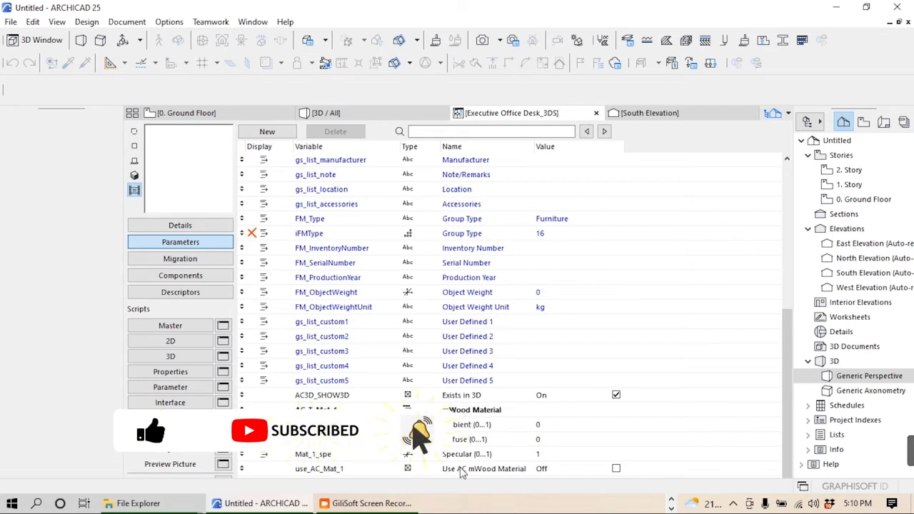
{"action": "left_click", "coordinate": [467, 412]}
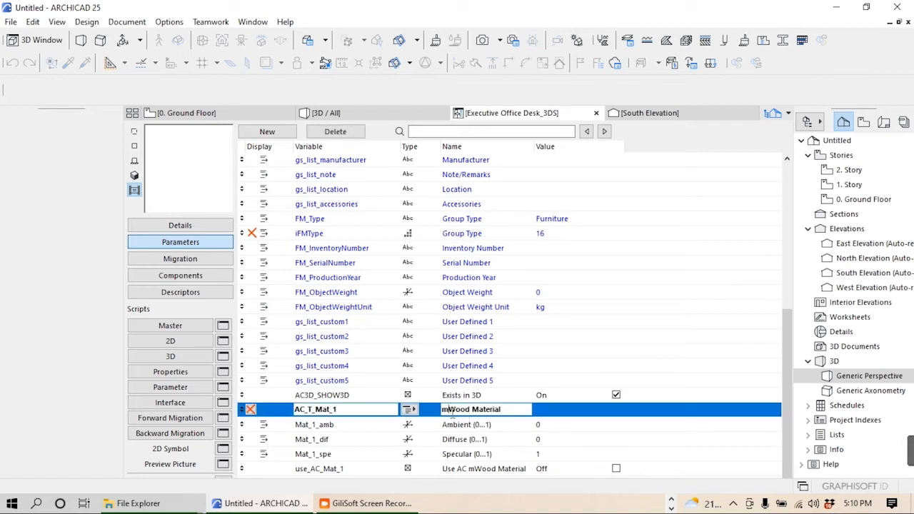
{"action": "key", "text": "BackSpace"}
{"action": "left_click", "coordinate": [628, 341]}
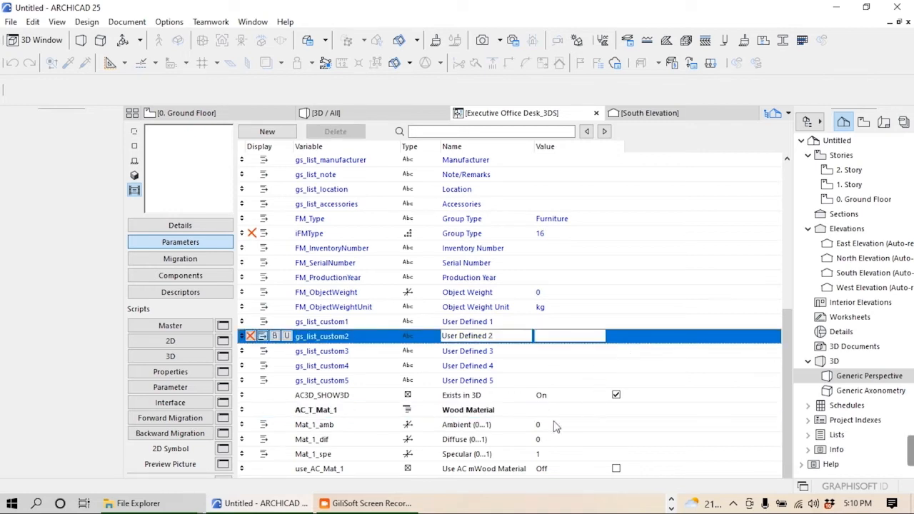
- Rename the Use AC mWood Material parameter as Use Wood Material
{"action": "left_click", "coordinate": [482, 468]}
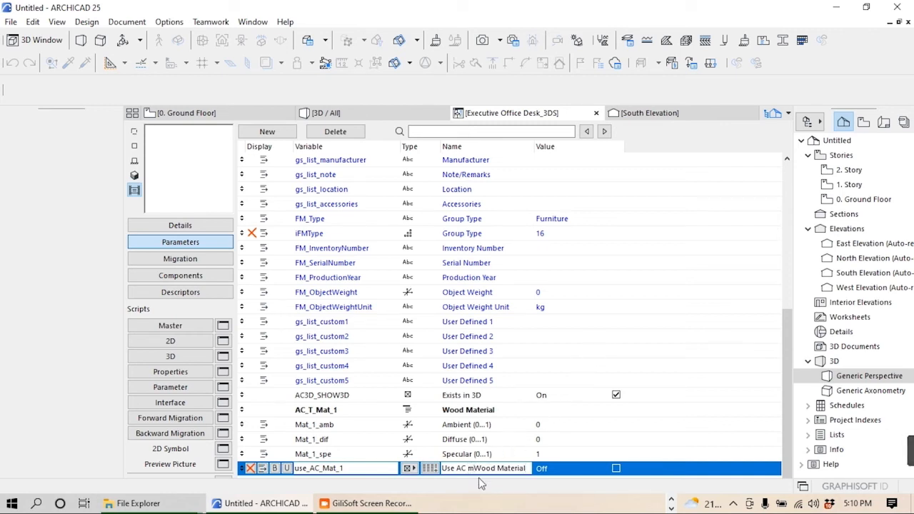
{"action": "left_click", "coordinate": [474, 469]}
{"action": "key", "text": "BackSpace"}
{"action": "key", "text": "BackSpace"}
{"action": "key", "text": "BackSpace"}
{"action": "key", "text": "BackSpace"}
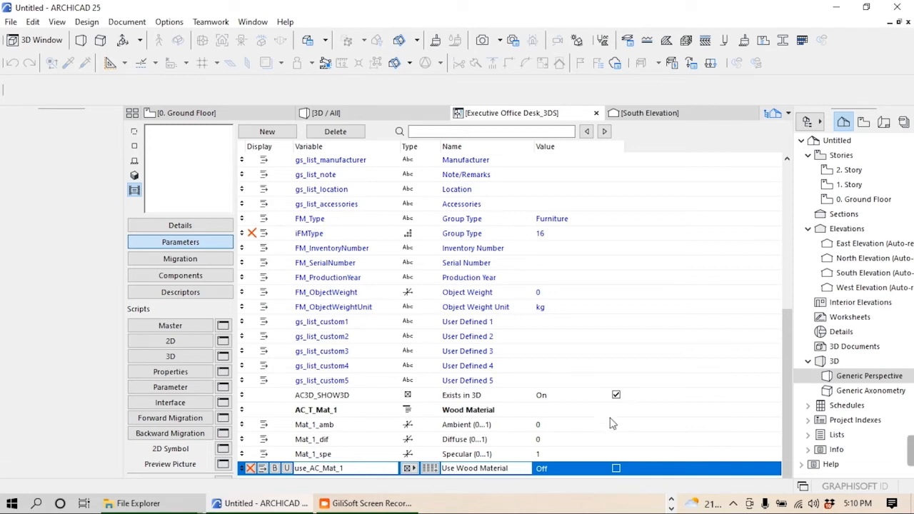
{"action": "left_click", "coordinate": [652, 353]}
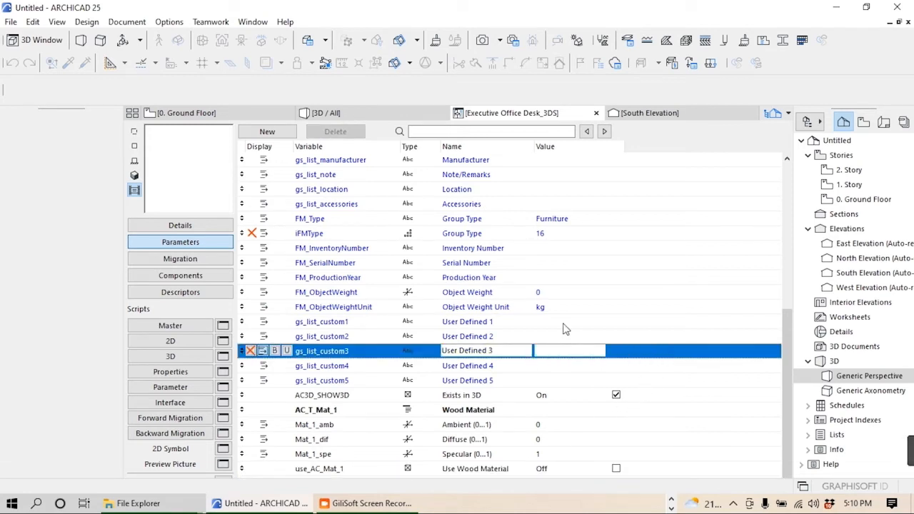
- Review the desk's parameter list and save the changes to the Executive Office Desk_3DS library part on closing
{"action": "scroll", "coordinate": [564, 328], "scroll_direction": "up", "scroll_amount": 6}
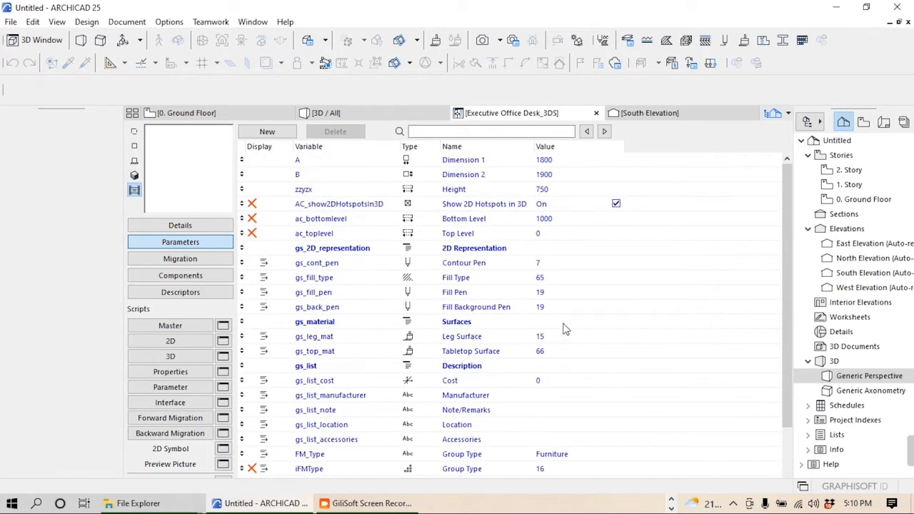
{"action": "scroll", "coordinate": [563, 329], "scroll_direction": "down", "scroll_amount": 6}
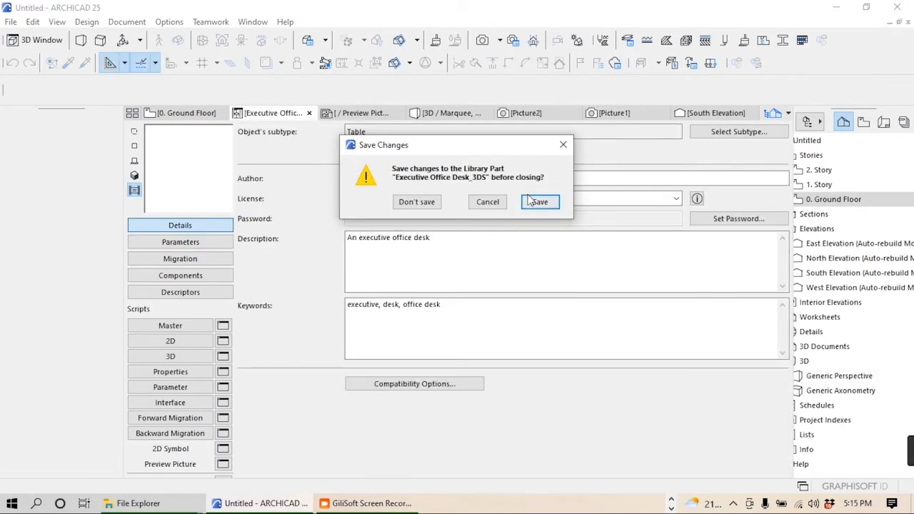
{"action": "left_click", "coordinate": [526, 203]}
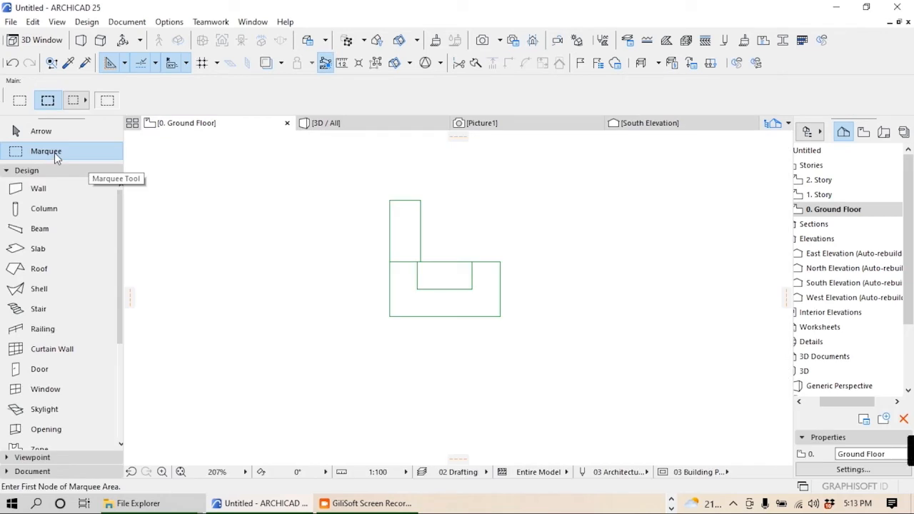
- Draw a marquee about 2307 by 2416 mm around the desk on the ground floor plan and show only its contents in 3D
{"action": "left_click", "coordinate": [372, 187]}
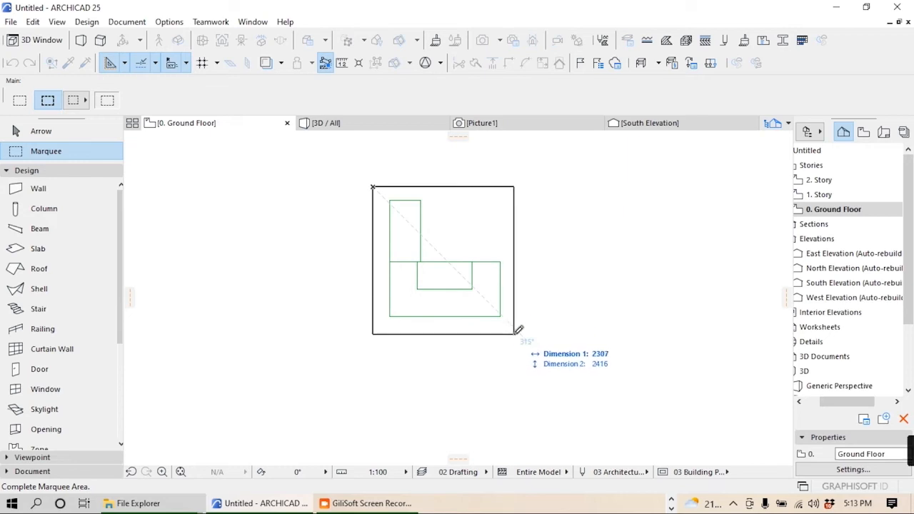
{"action": "left_click", "coordinate": [514, 335]}
{"action": "right_click", "coordinate": [532, 280]}
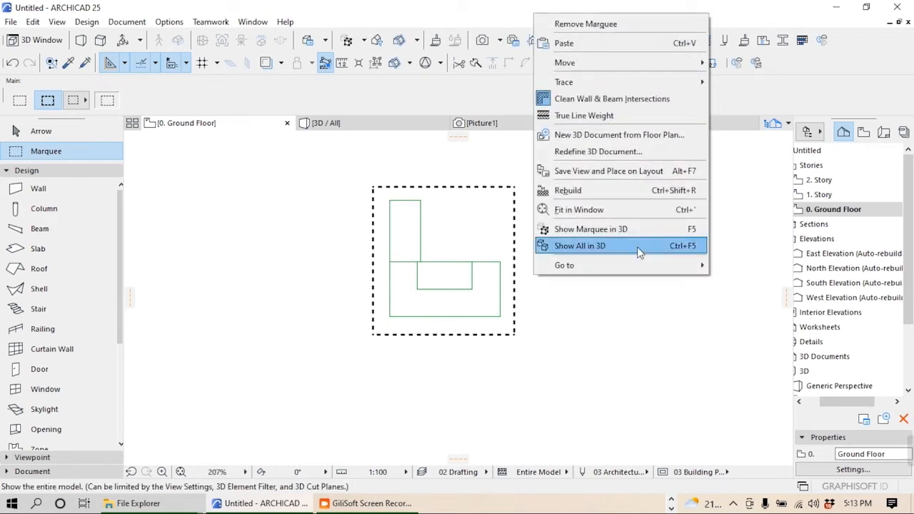
{"action": "left_click", "coordinate": [611, 229]}
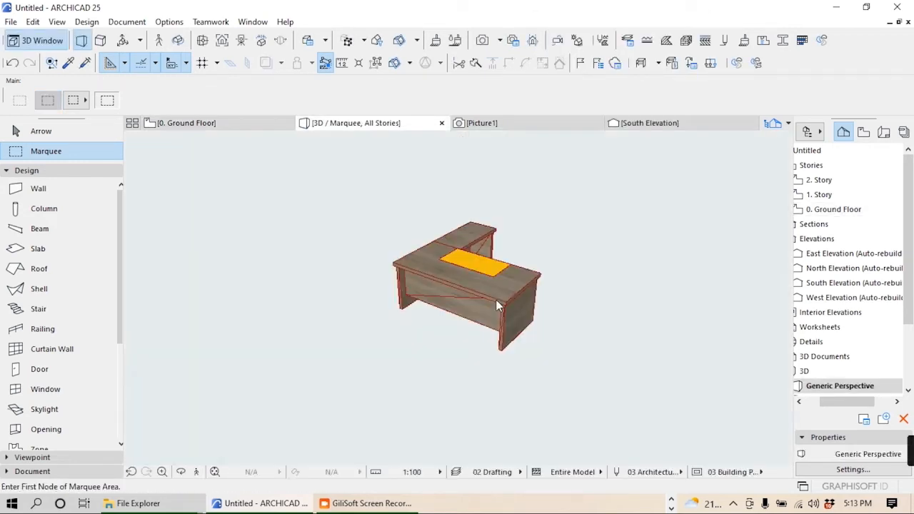
- Apply the render safe frame in the PhotoRendering settings and fit the desk inside the 600 by 600 pixel frame
{"action": "scroll", "coordinate": [496, 299], "scroll_direction": "up", "scroll_amount": 5}
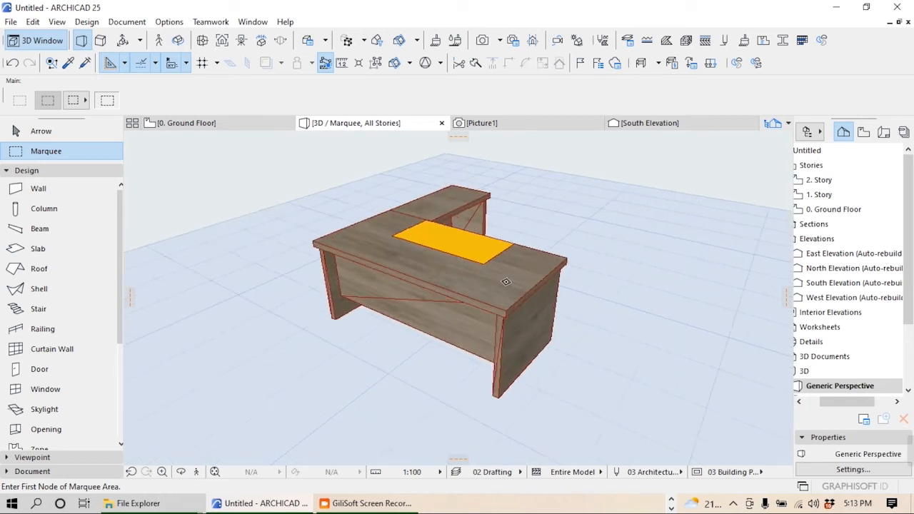
{"action": "scroll", "coordinate": [474, 246], "scroll_direction": "up", "scroll_amount": 3}
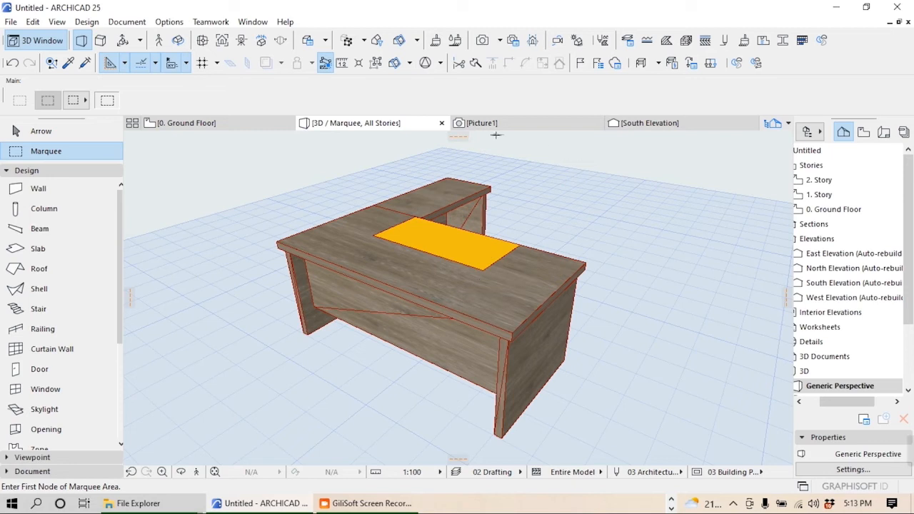
{"action": "left_click", "coordinate": [513, 40]}
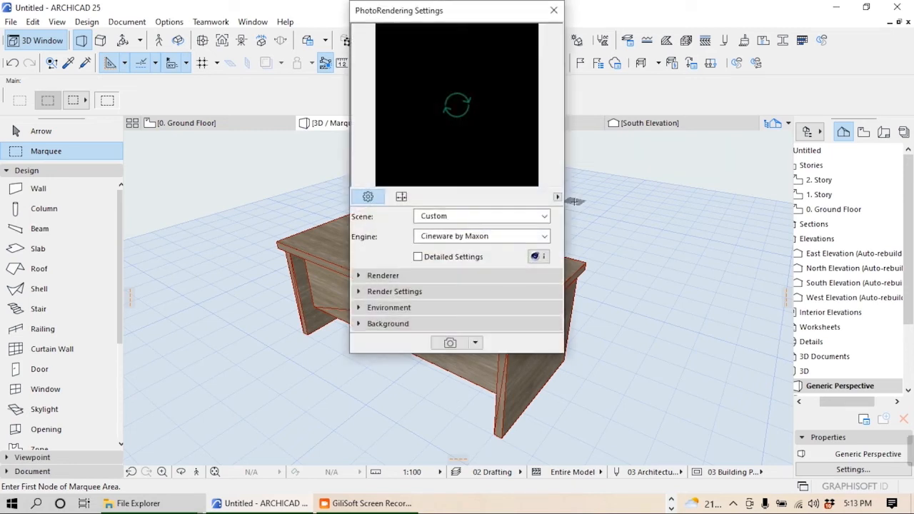
{"action": "left_click", "coordinate": [400, 196]}
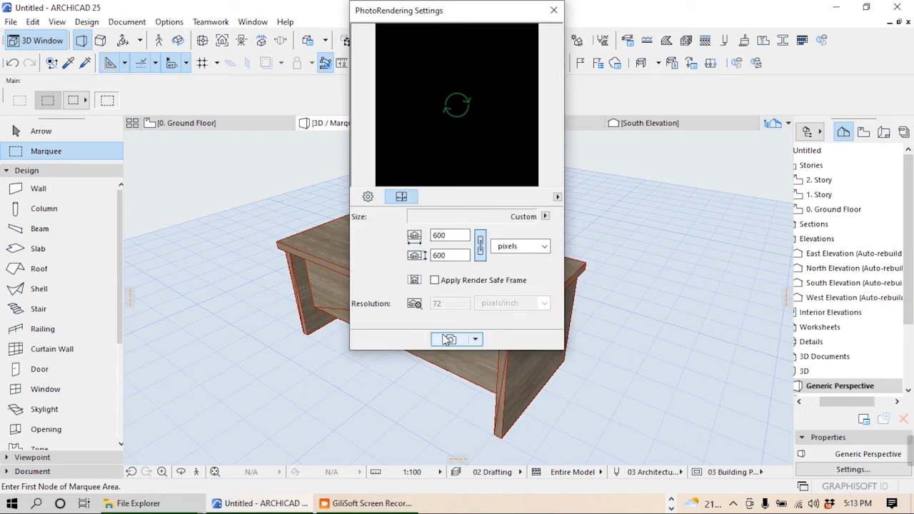
{"action": "left_click", "coordinate": [435, 280]}
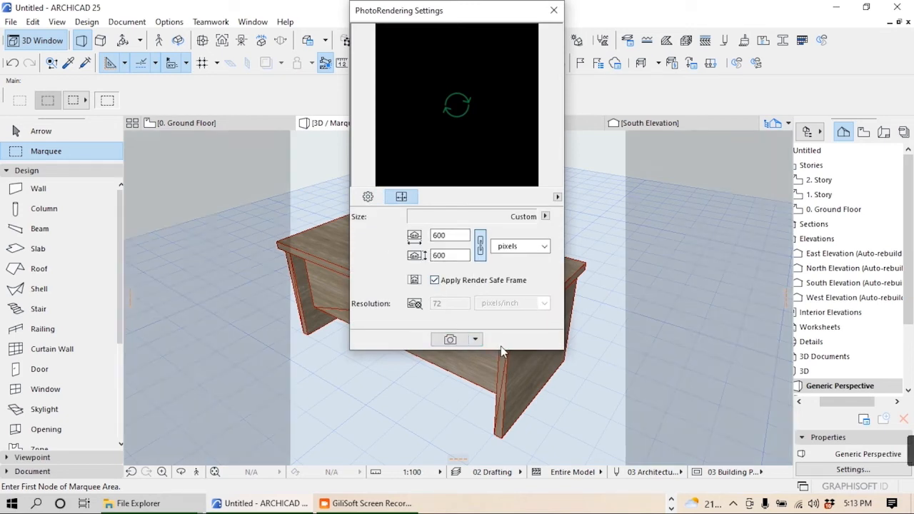
{"action": "left_click_drag", "start_coordinate": [512, 18], "coordinate": [808, 136]}
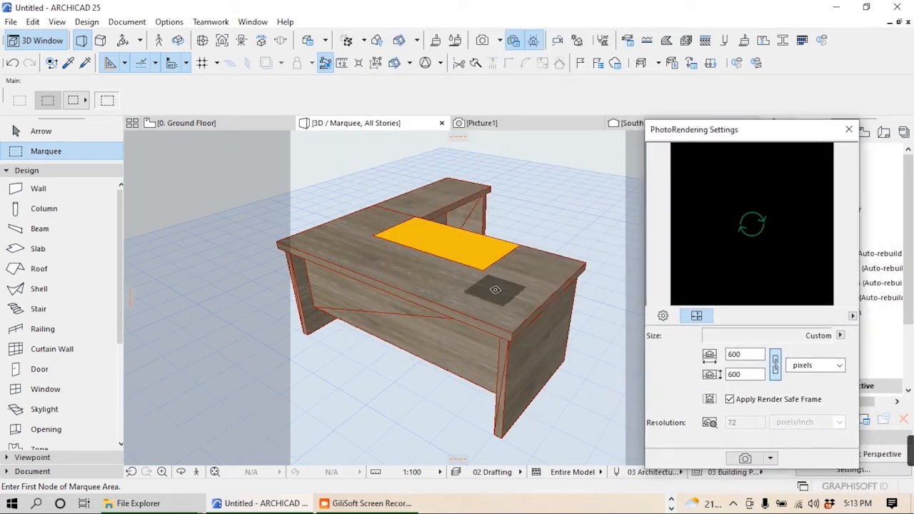
{"action": "middle_click_drag", "start_coordinate": [481, 293], "coordinate": [324, 295], "text": "shift"}
{"action": "scroll", "coordinate": [485, 283], "scroll_direction": "down", "scroll_amount": 3}
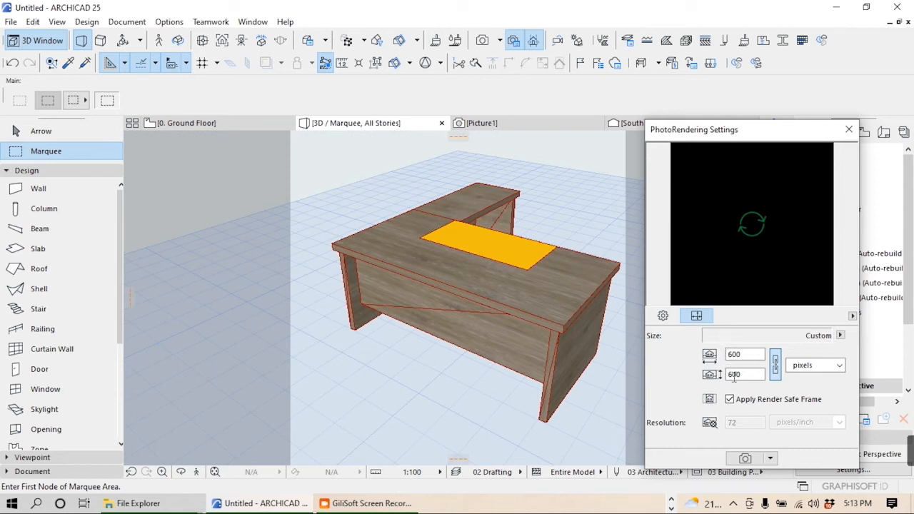
- Keep the Standard renderer and choose the Indoor Daylight Final scene for the photorendering
{"action": "left_click", "coordinate": [662, 315]}
{"action": "left_click_drag", "start_coordinate": [768, 139], "coordinate": [769, 24]}
{"action": "left_click", "coordinate": [678, 278]}
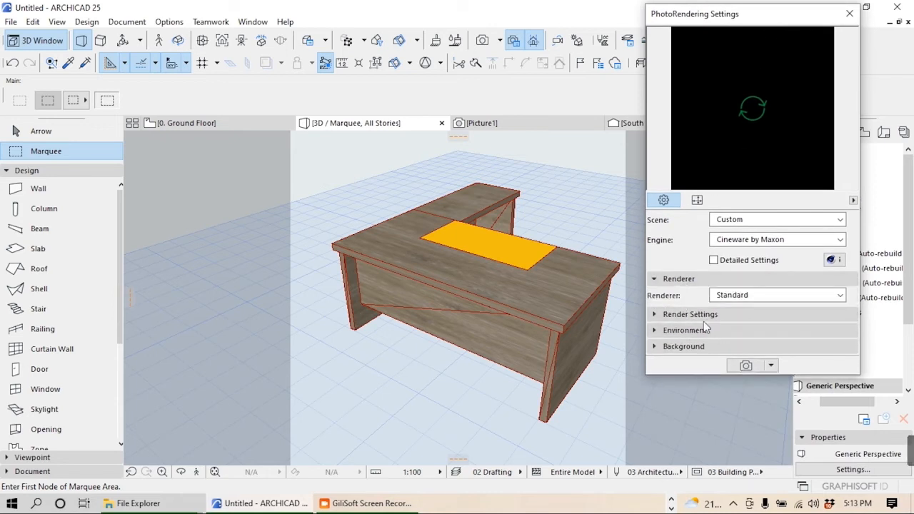
{"action": "left_click", "coordinate": [716, 295]}
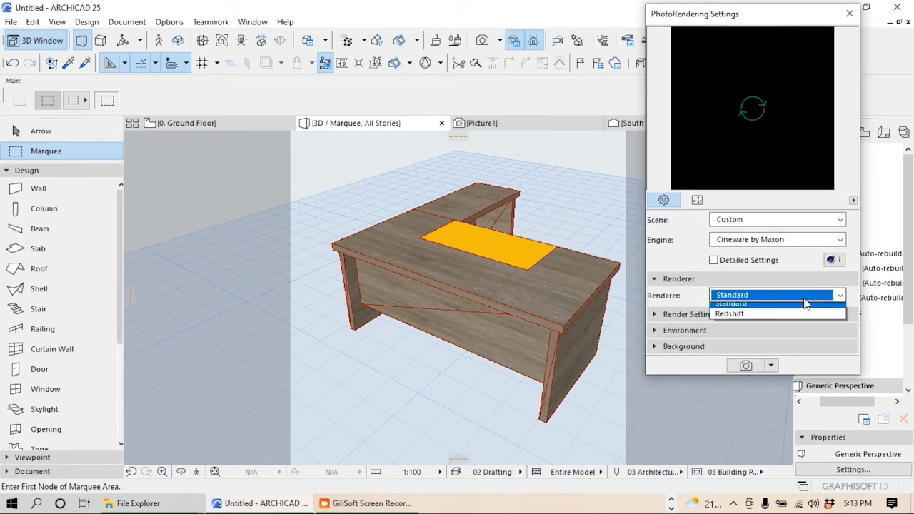
{"action": "left_click", "coordinate": [715, 280]}
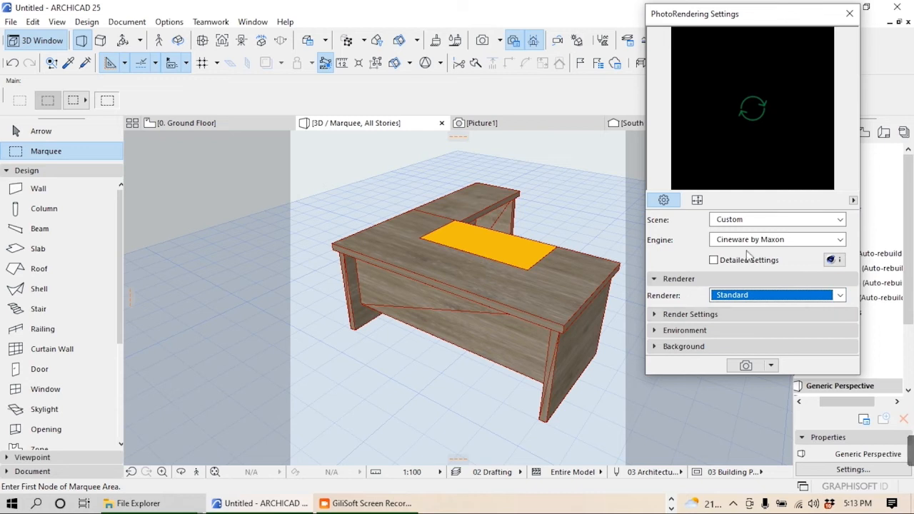
{"action": "left_click", "coordinate": [764, 219]}
{"action": "left_click", "coordinate": [756, 255]}
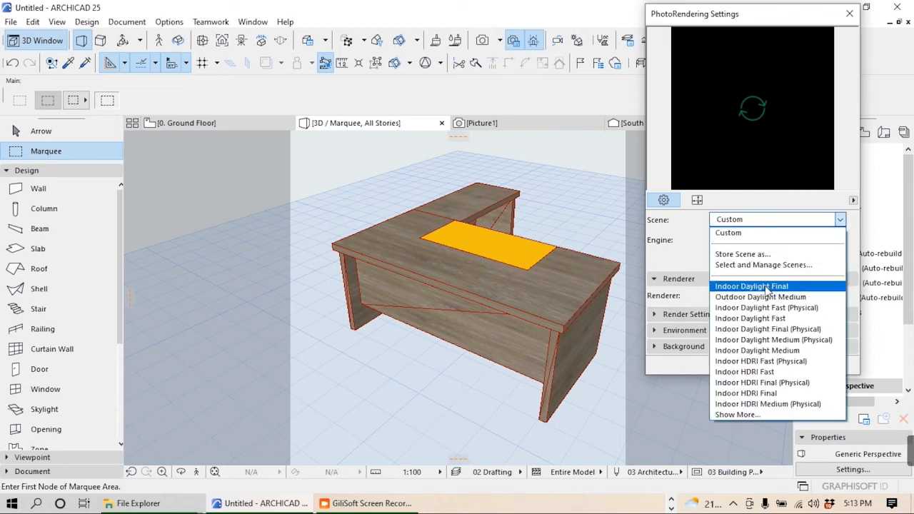
{"action": "left_click", "coordinate": [767, 287]}
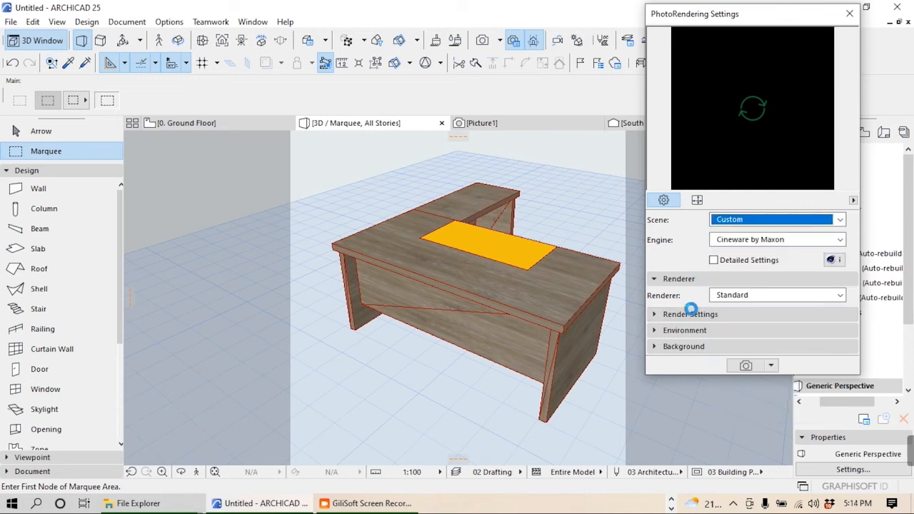
- Set the render quality to Final (Details), the surface light intensity to 140% and the lamp intensity to 150%
{"action": "left_click", "coordinate": [655, 315]}
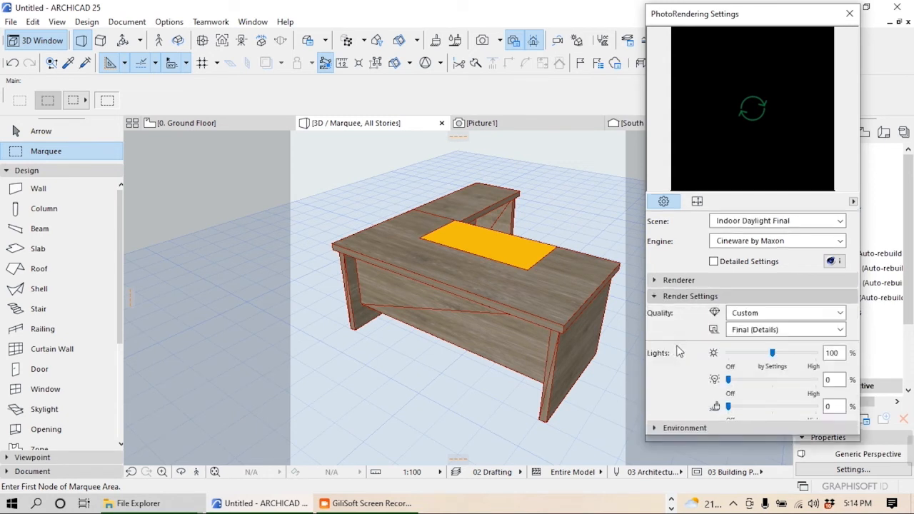
{"action": "left_click", "coordinate": [735, 311]}
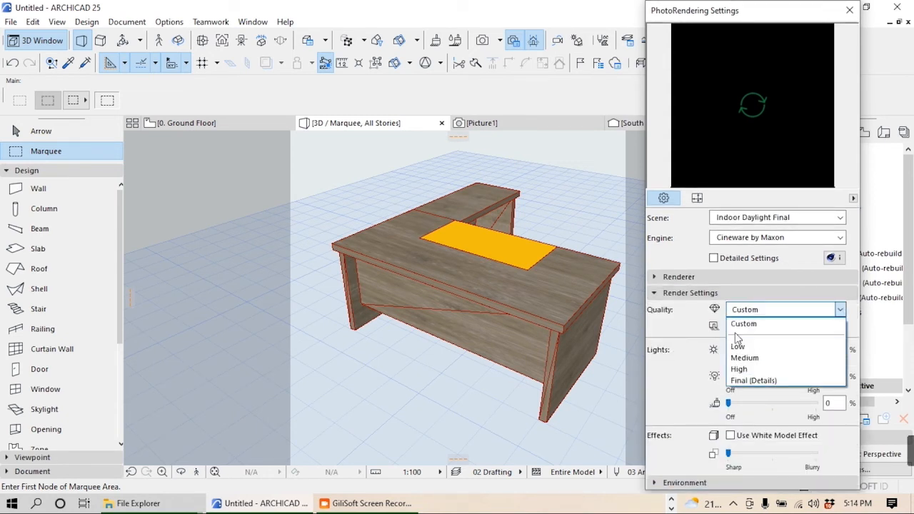
{"action": "left_click", "coordinate": [741, 380]}
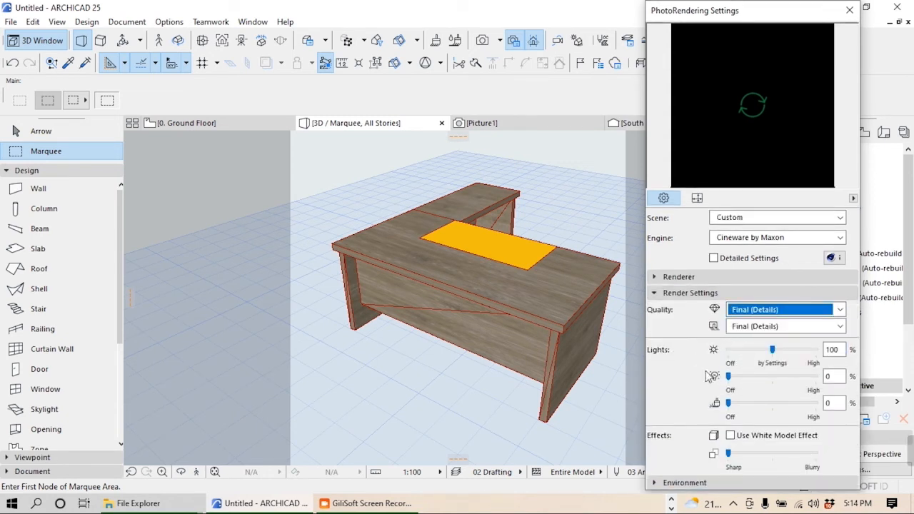
{"action": "left_click_drag", "start_coordinate": [729, 403], "coordinate": [789, 403]}
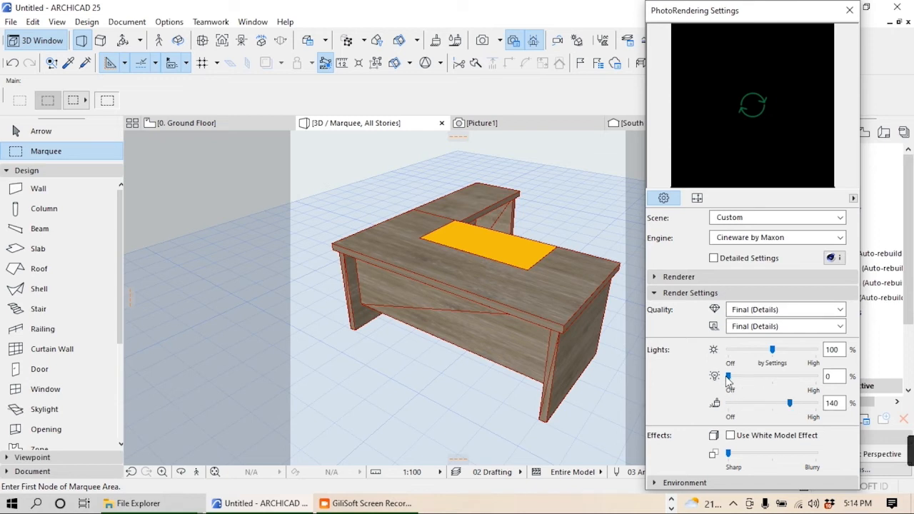
{"action": "left_click_drag", "start_coordinate": [728, 376], "coordinate": [793, 377]}
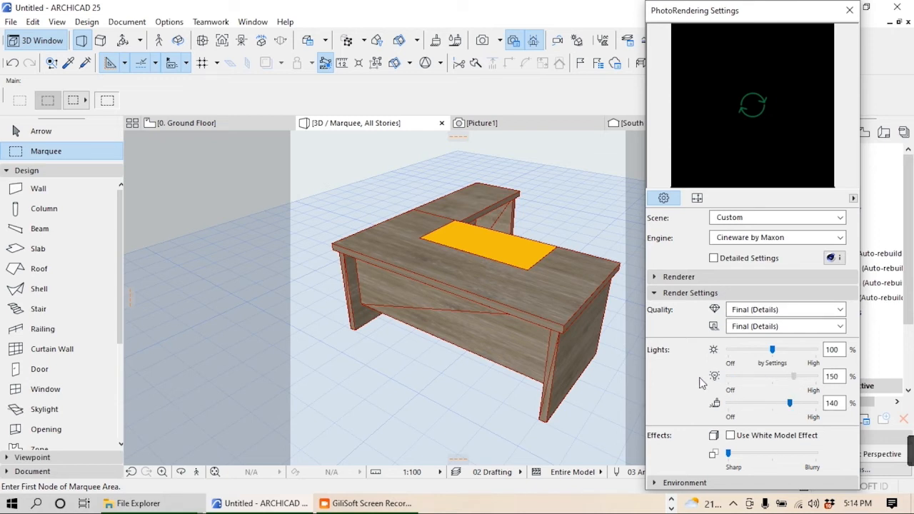
- Render the desk view with Cineware by Maxon and close the PhotoRendering settings
{"action": "left_click", "coordinate": [655, 294]}
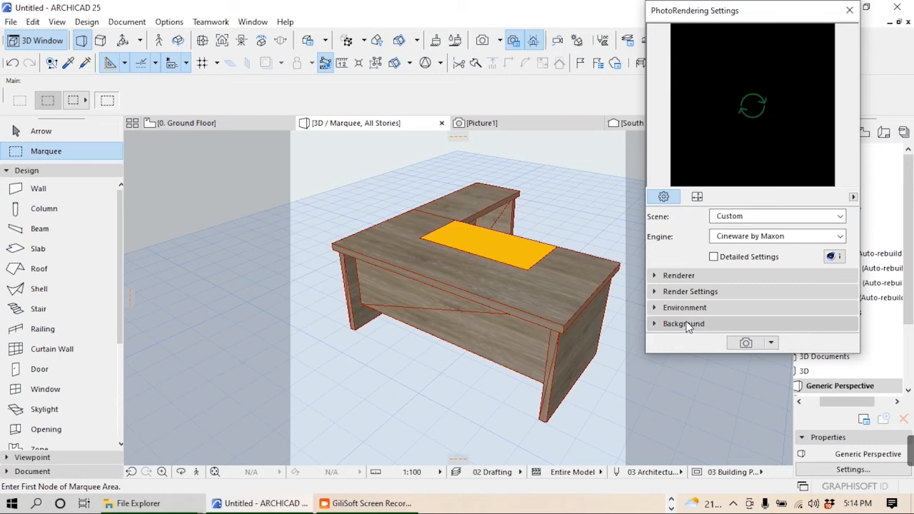
{"action": "left_click", "coordinate": [739, 344]}
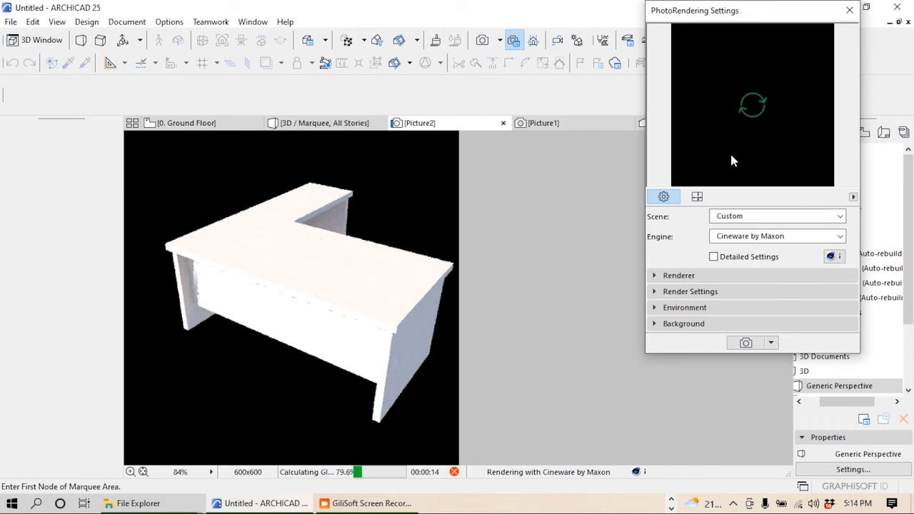
{"action": "left_click", "coordinate": [849, 10]}
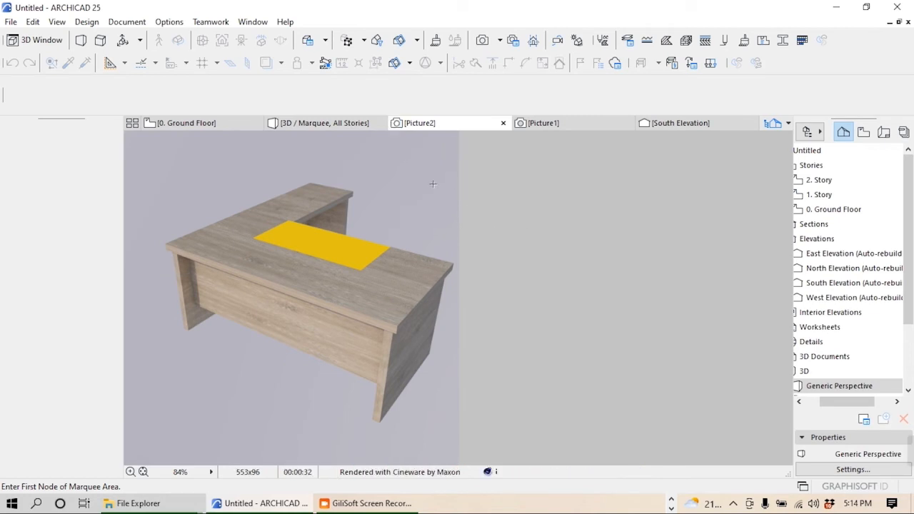
- Copy the whole rendered picture and select the executive desk object on the Ground Floor plan
{"action": "key", "text": "ctrl+a"}
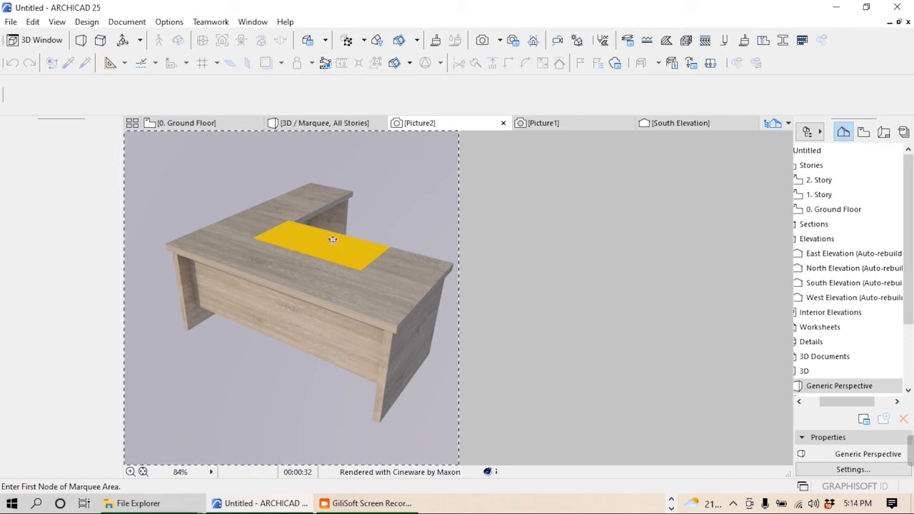
{"action": "left_click", "coordinate": [223, 122]}
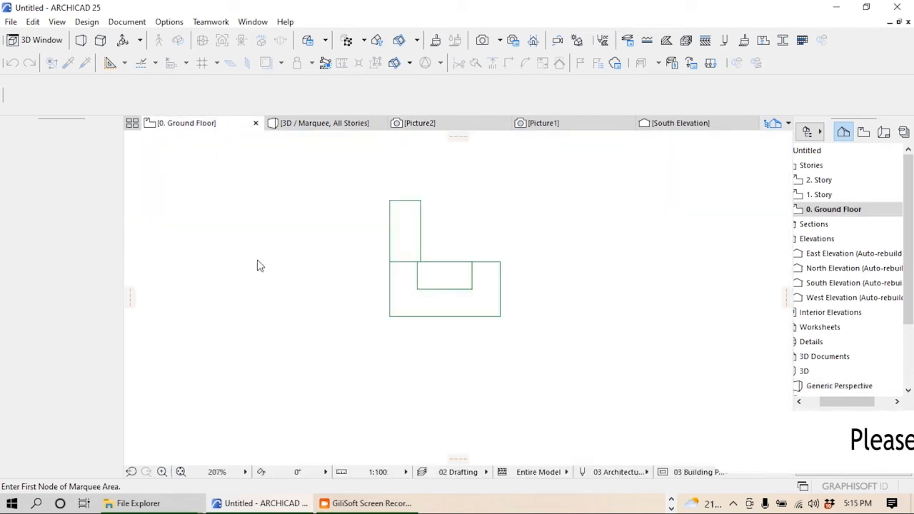
{"action": "key", "text": "ctrl+a"}
{"action": "left_click", "coordinate": [37, 132]}
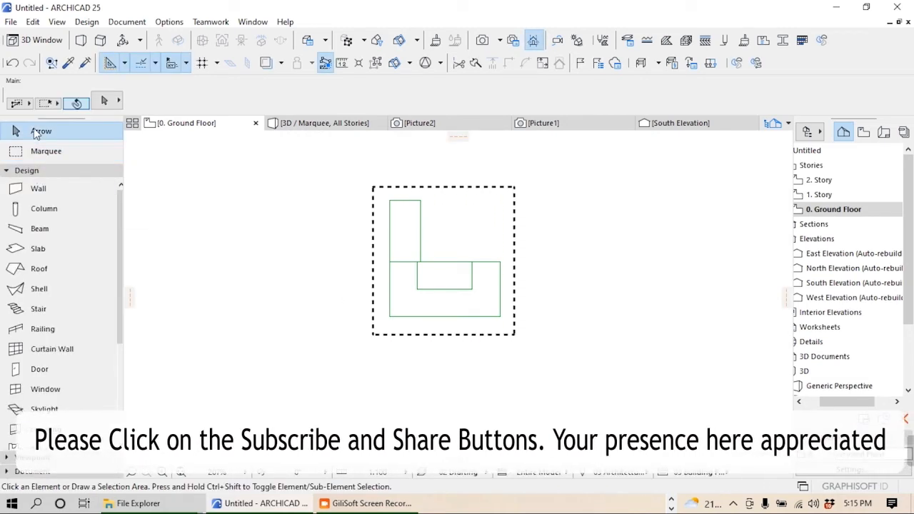
{"action": "left_click", "coordinate": [390, 318]}
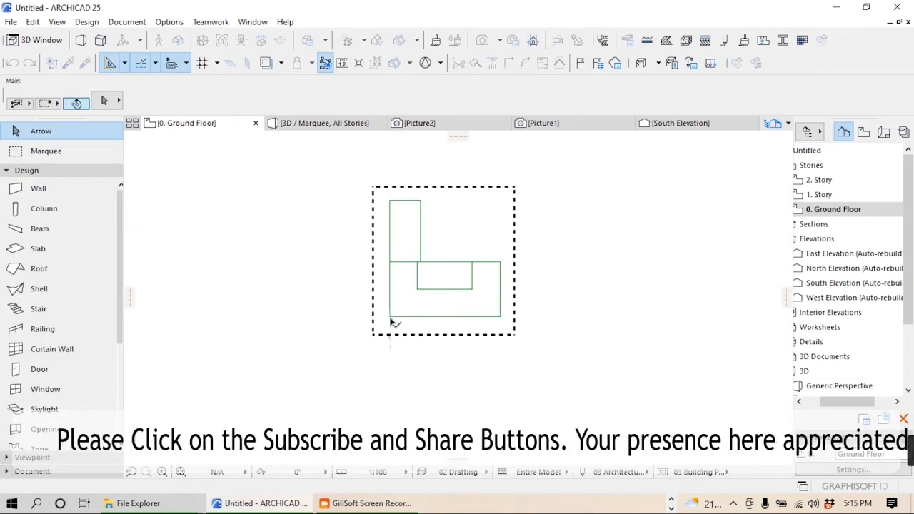
{"action": "left_click", "coordinate": [389, 321]}
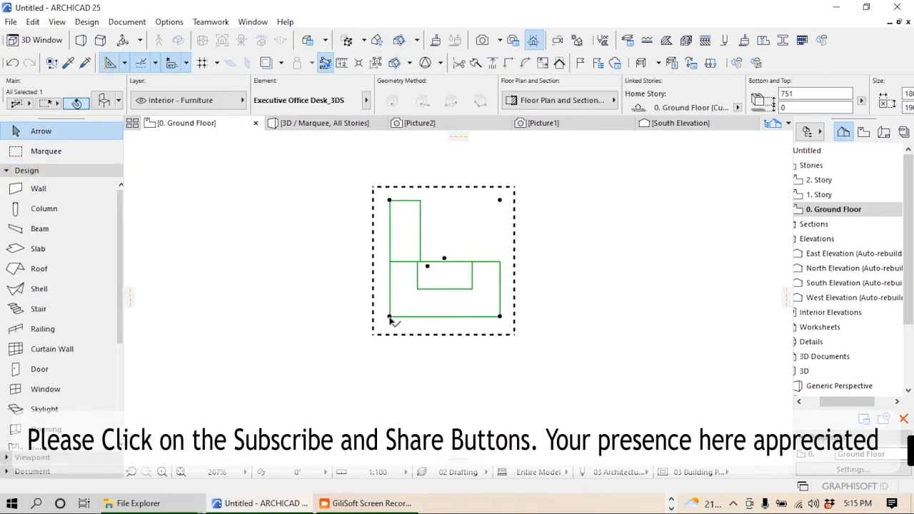
- Open the selected desk in the GDL object editor, paste the copied render as its Preview Picture and save the object, keeping the project open
{"action": "left_click", "coordinate": [12, 21]}
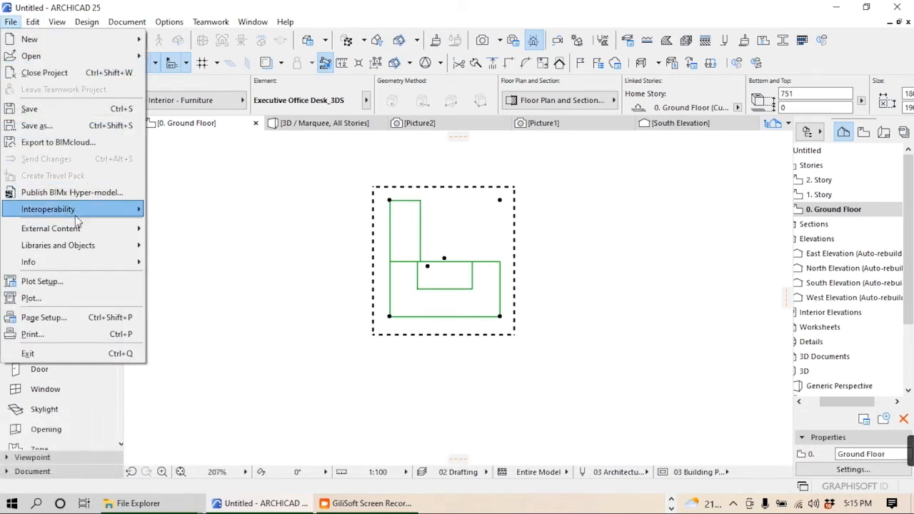
{"action": "mouse_move", "coordinate": [78, 245]}
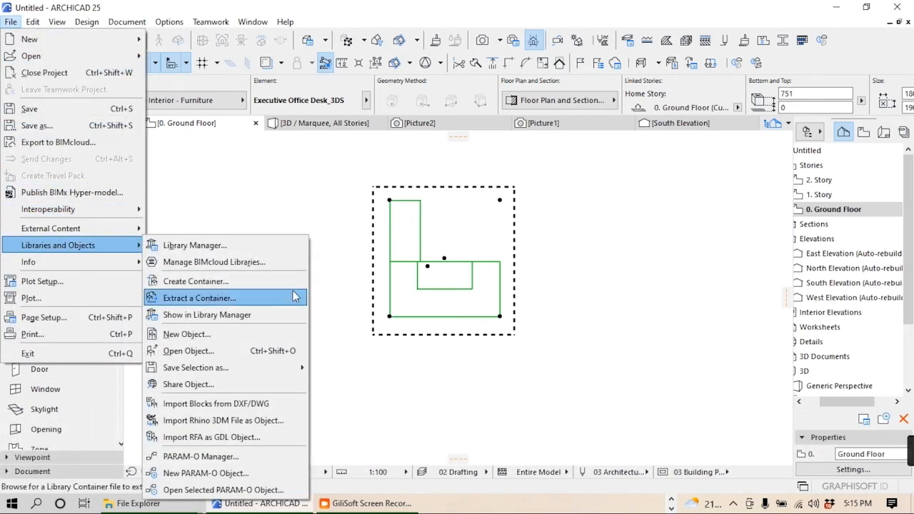
{"action": "left_click", "coordinate": [187, 350]}
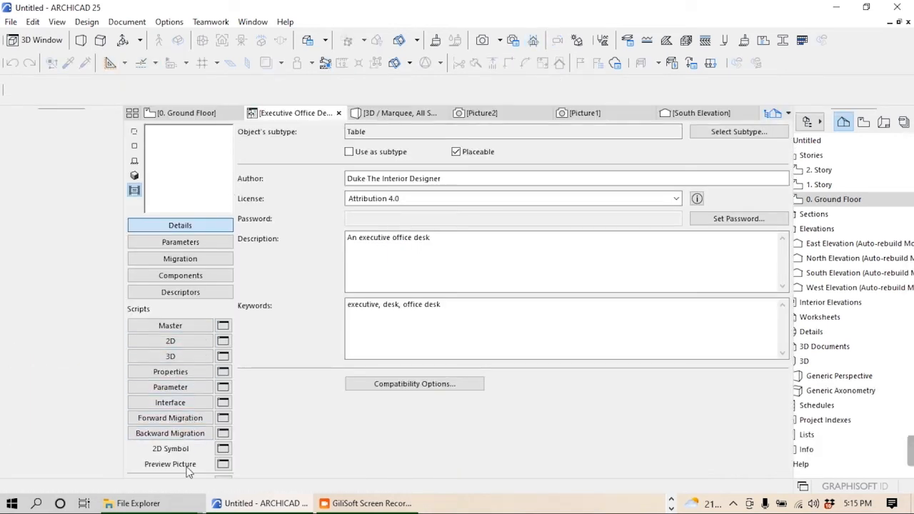
{"action": "left_click", "coordinate": [222, 465]}
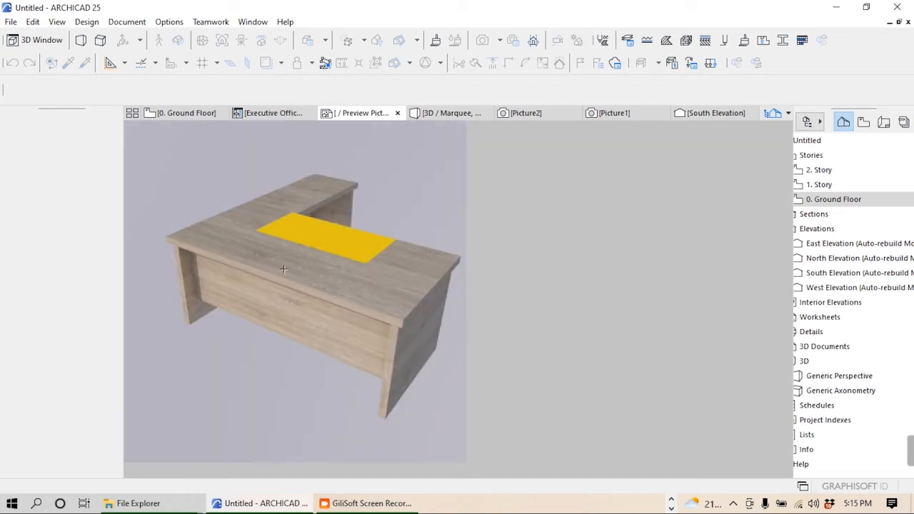
{"action": "left_click", "coordinate": [896, 7]}
{"action": "left_click", "coordinate": [539, 203]}
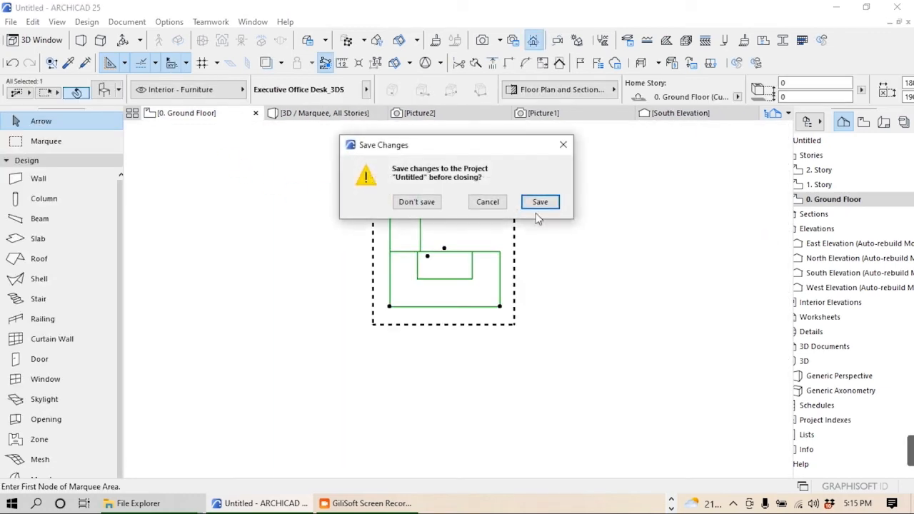
{"action": "left_click", "coordinate": [496, 202]}
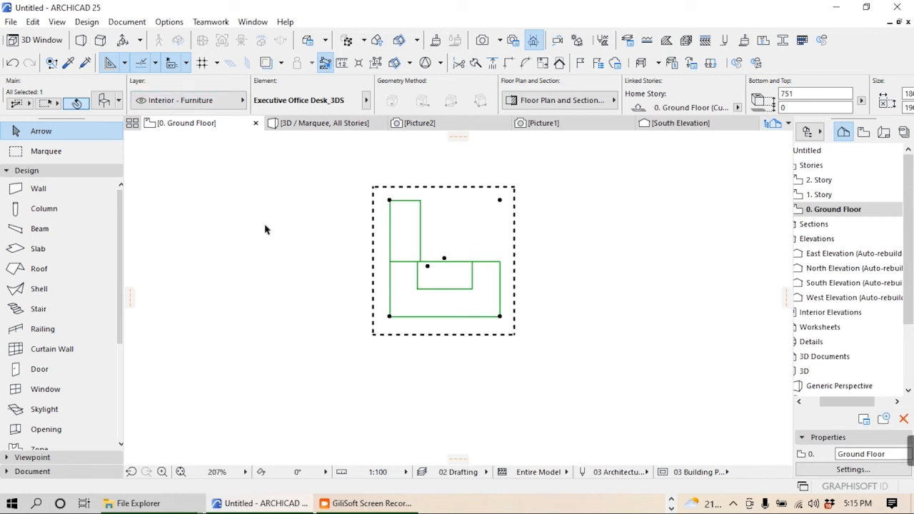
- From the desk's object settings, open the Library Manager and rename the embedded desk object as Executive Office Desk
{"action": "left_click", "coordinate": [265, 229]}
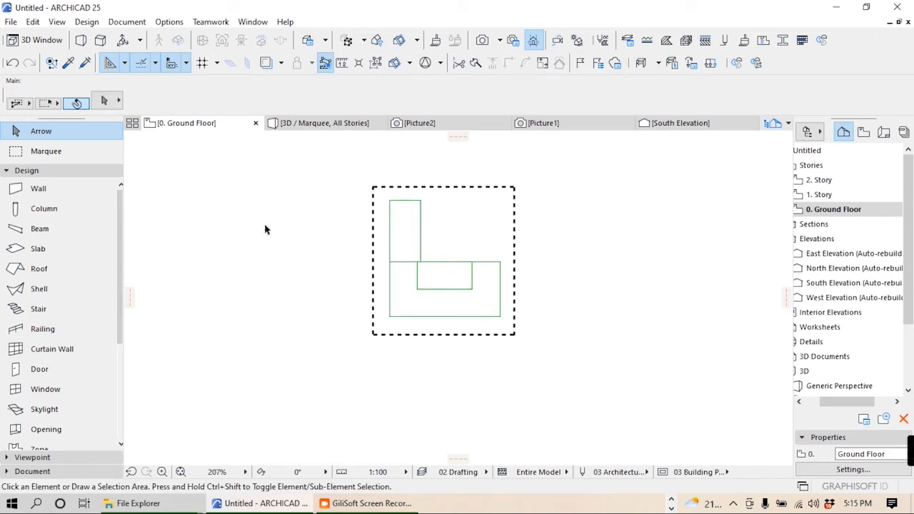
{"action": "left_click", "coordinate": [391, 203]}
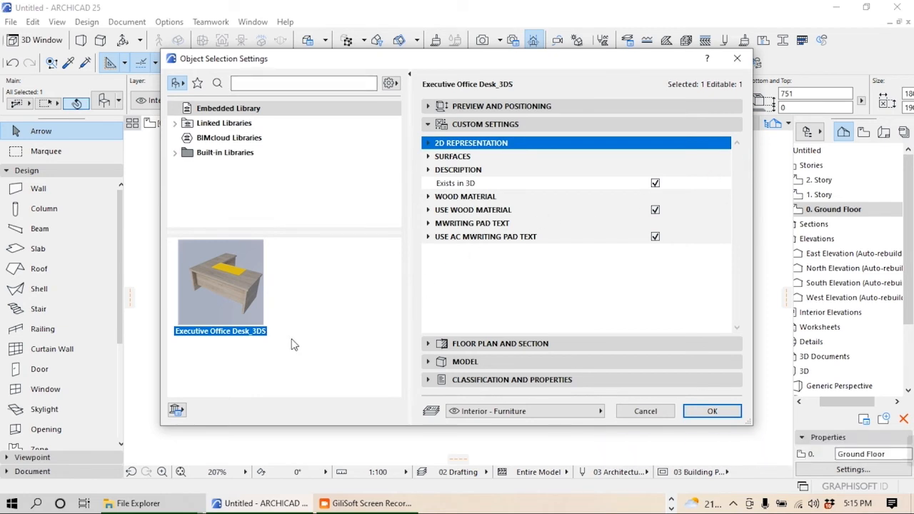
{"action": "left_click", "coordinate": [177, 410]}
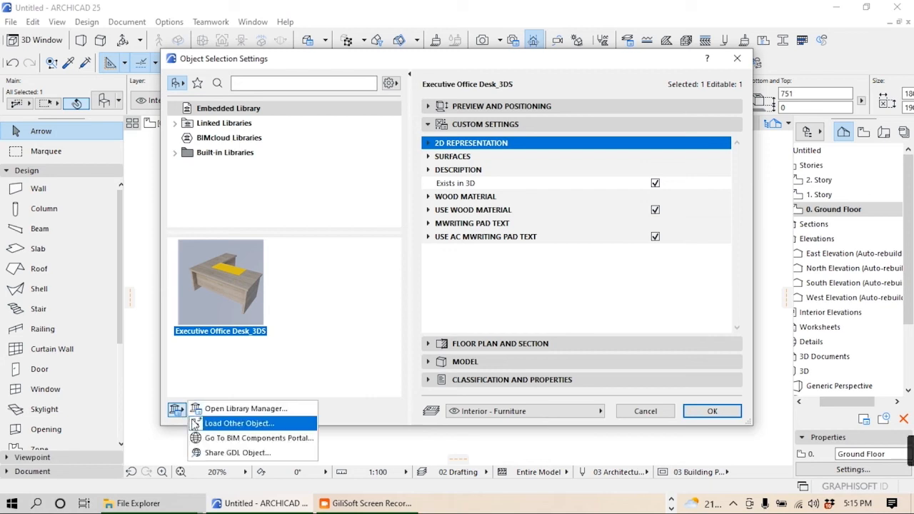
{"action": "left_click", "coordinate": [243, 408]}
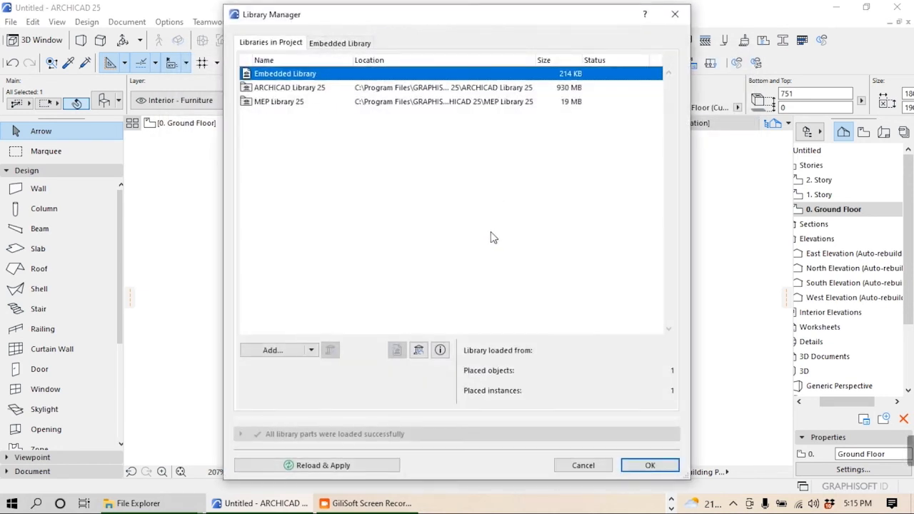
{"action": "left_click", "coordinate": [335, 45]}
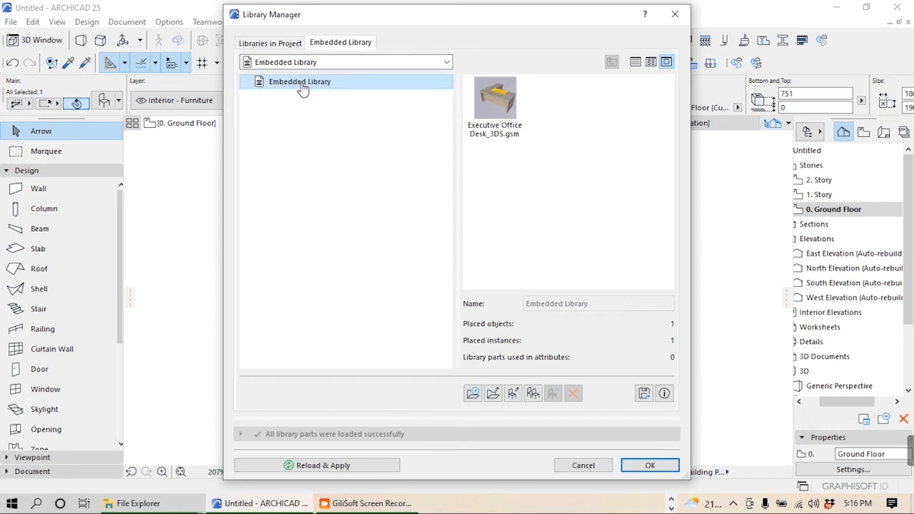
{"action": "left_click", "coordinate": [496, 107]}
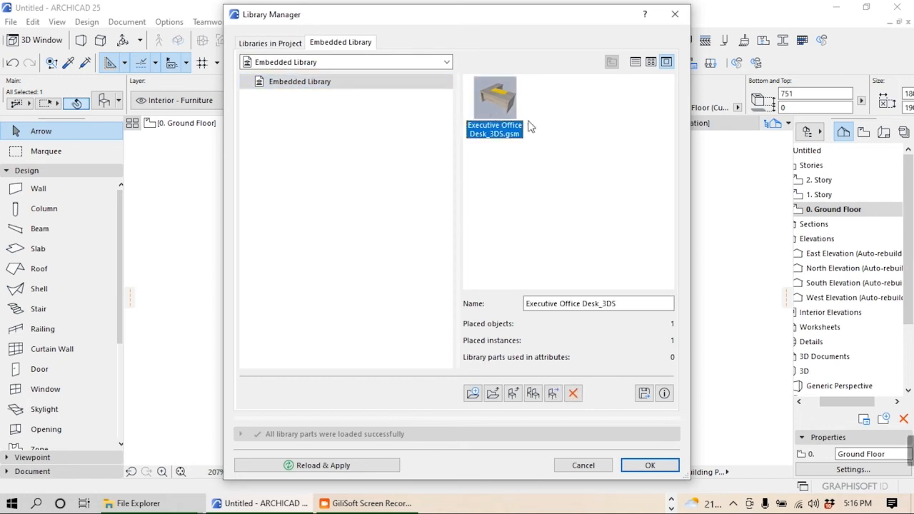
{"action": "left_click", "coordinate": [623, 303]}
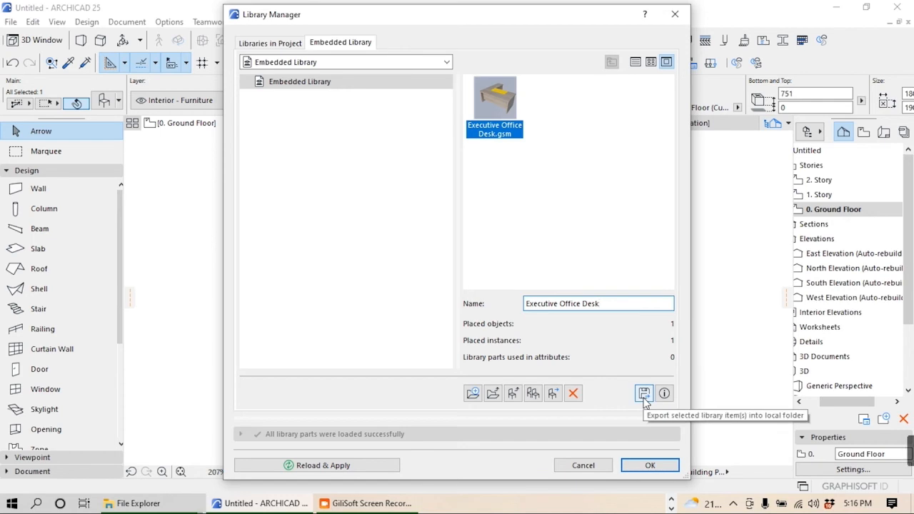
- Export the Executive Office Desk object as a .gsm file into the Sketchup to 3DS folder inside ONLINE VIDEOS and close the Library Manager
{"action": "left_click", "coordinate": [643, 394]}
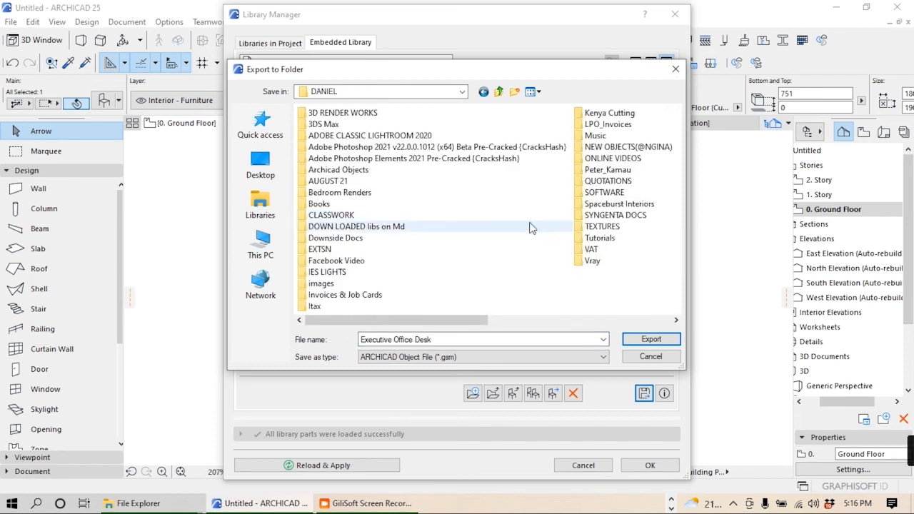
{"action": "double_click", "coordinate": [600, 162]}
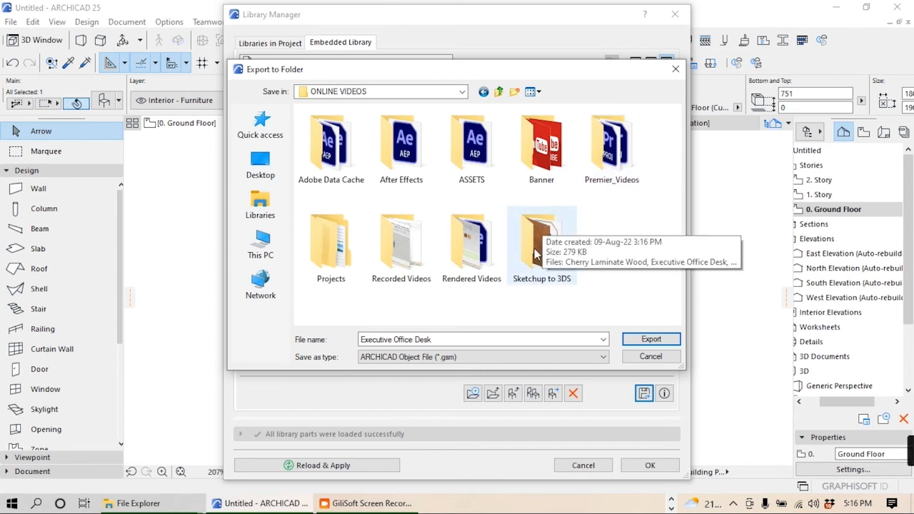
{"action": "double_click", "coordinate": [532, 254]}
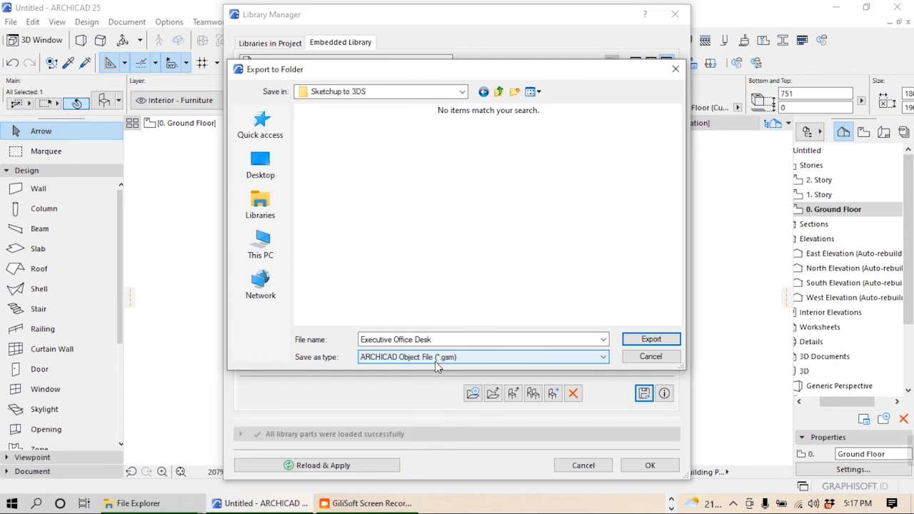
{"action": "left_click", "coordinate": [650, 339]}
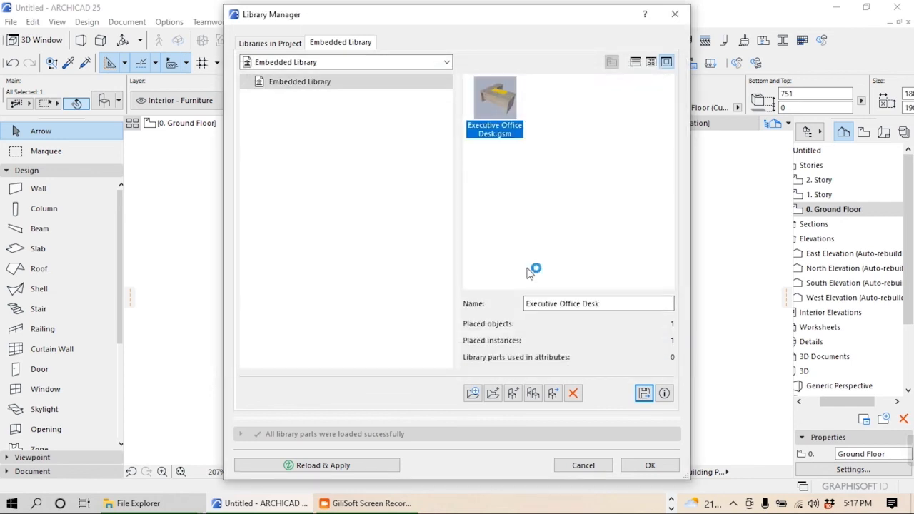
{"action": "left_click", "coordinate": [640, 467]}
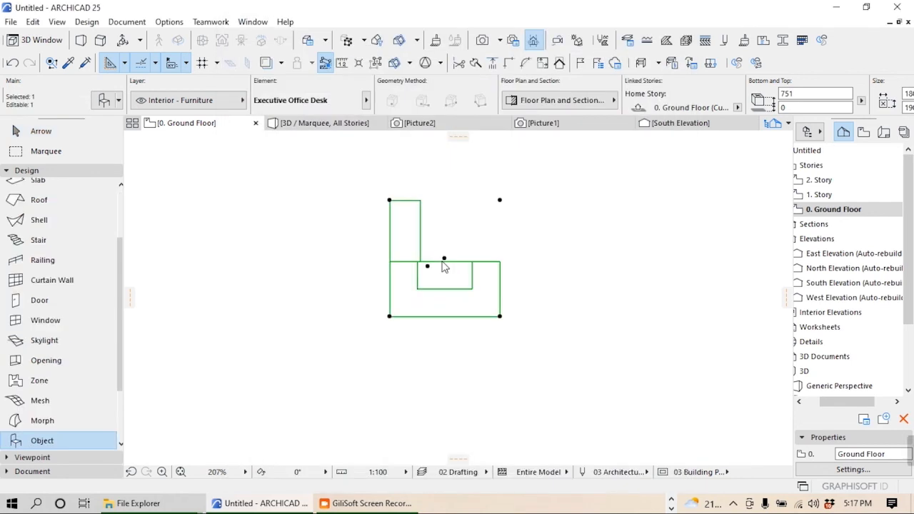
- Check the name and preview picture of the placed desk in its object selection settings
{"action": "double_click", "coordinate": [443, 266]}
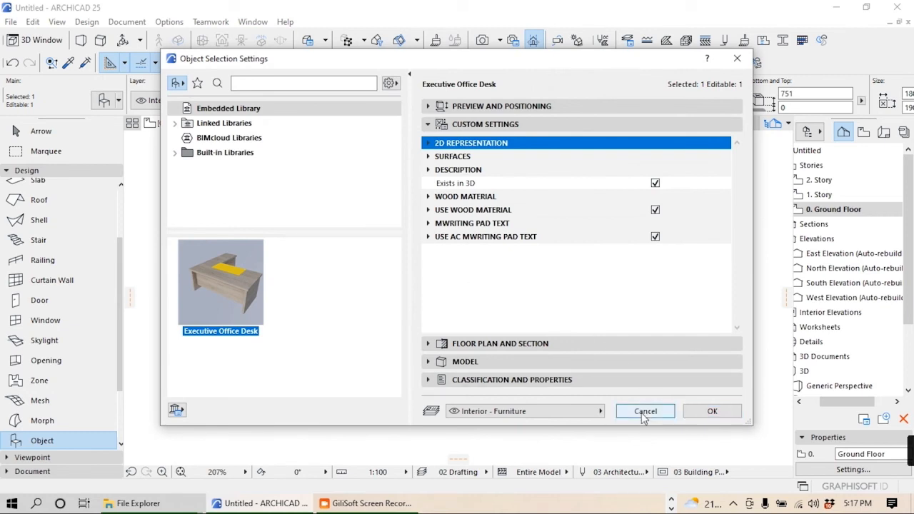
{"action": "left_click", "coordinate": [642, 412]}
{"action": "key", "text": "Escape"}
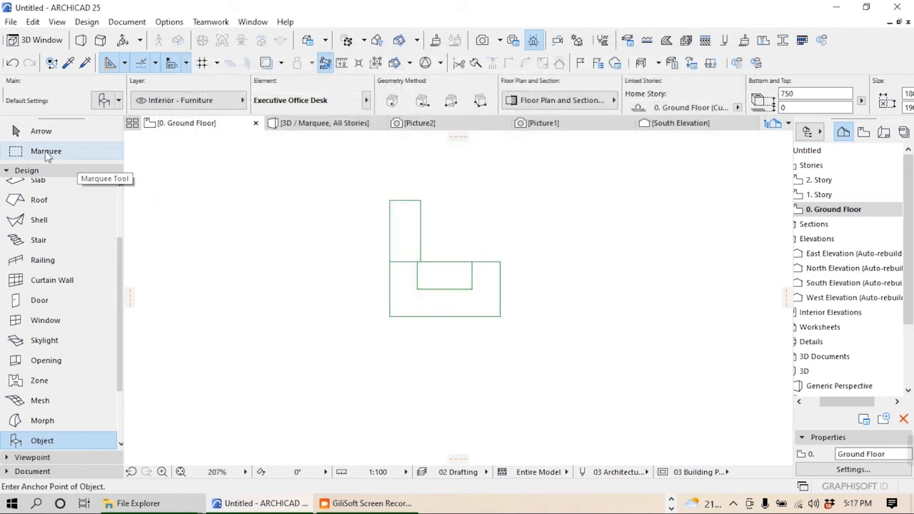
- Delete the placed desk from the Ground Floor plan
{"action": "left_click", "coordinate": [34, 133]}
{"action": "left_click", "coordinate": [390, 203]}
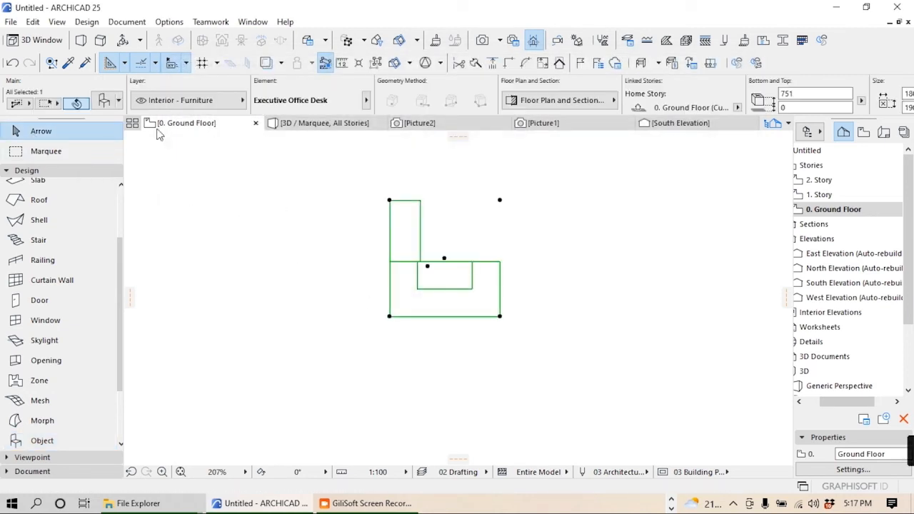
{"action": "key", "text": "Delete"}
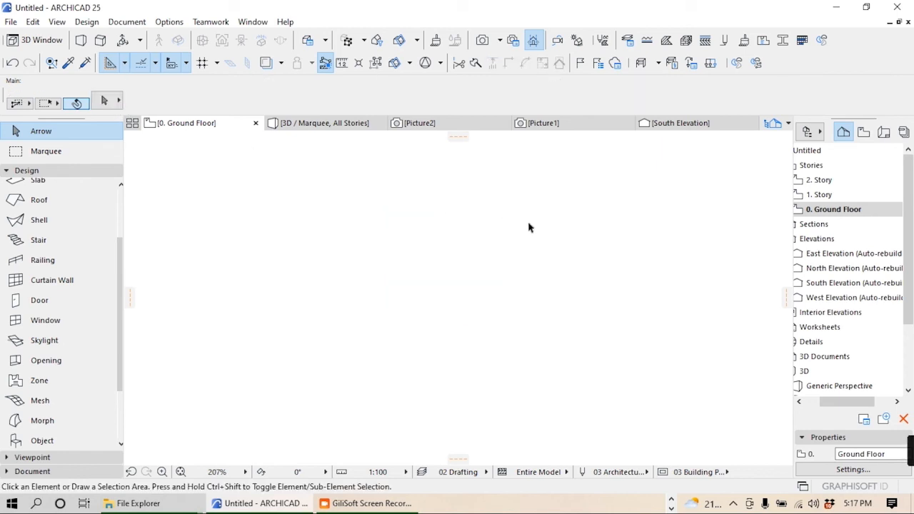
- Open the Library Manager, check the Embedded Library's contents, and show the list of libraries in the project
{"action": "left_click", "coordinate": [43, 440]}
{"action": "left_click", "coordinate": [11, 22]}
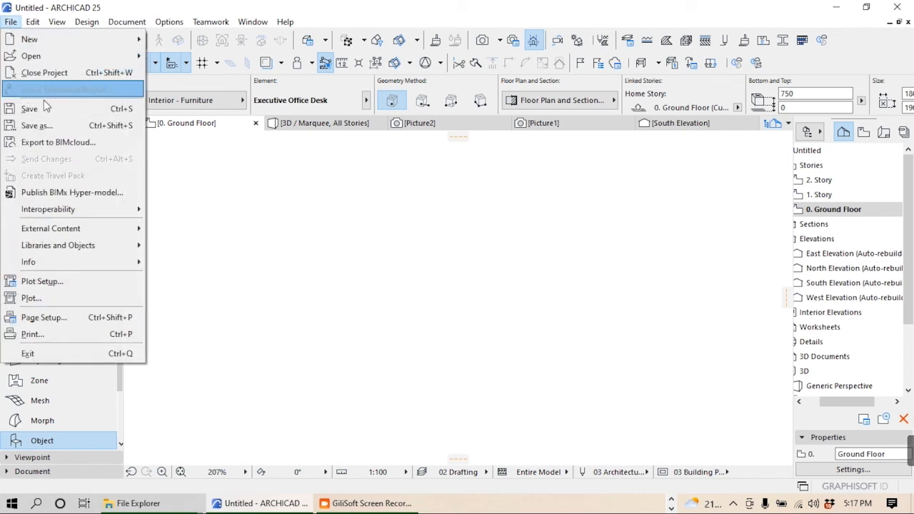
{"action": "mouse_move", "coordinate": [92, 235]}
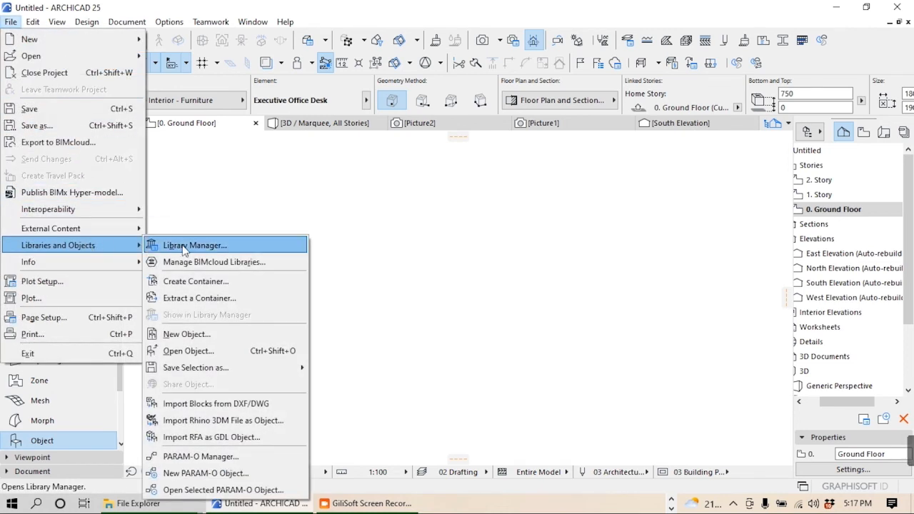
{"action": "left_click", "coordinate": [185, 248]}
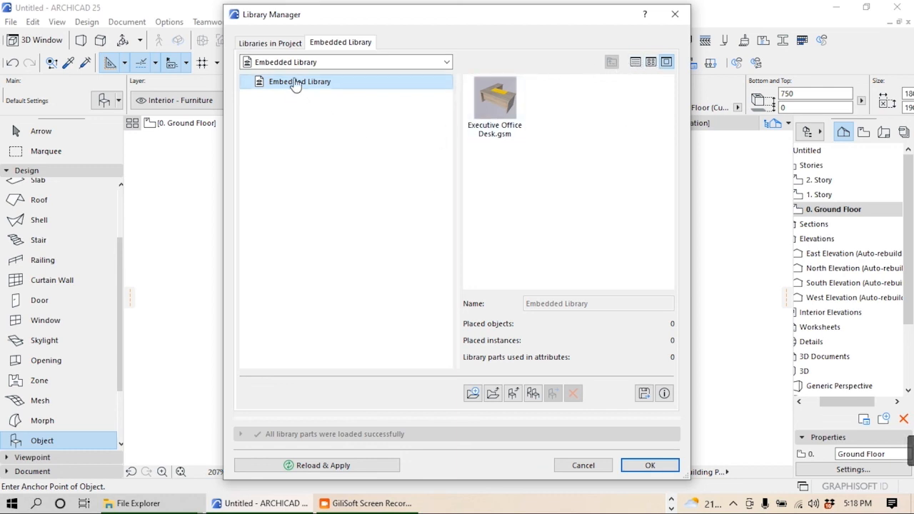
{"action": "left_click", "coordinate": [291, 42]}
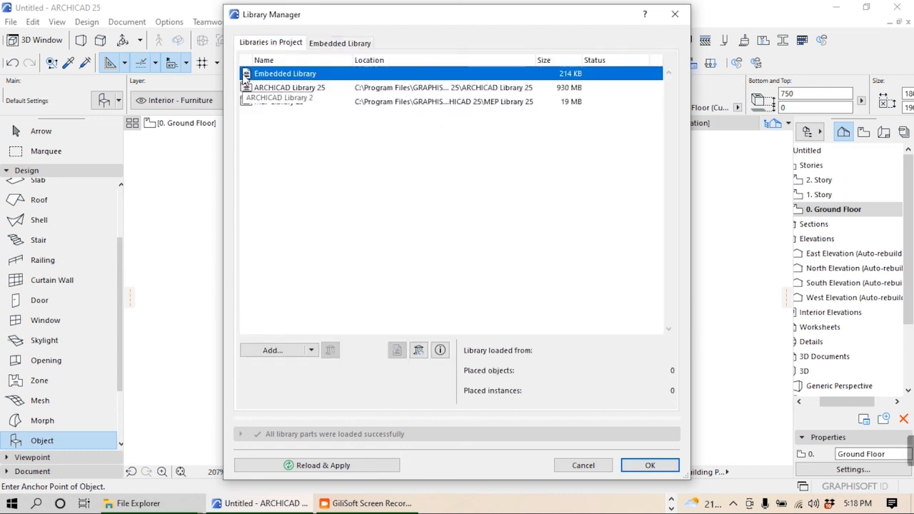
- Add the Sketchup to 3DS folder from ONLINE VIDEOS as a project library and apply the change
{"action": "left_click", "coordinate": [288, 348]}
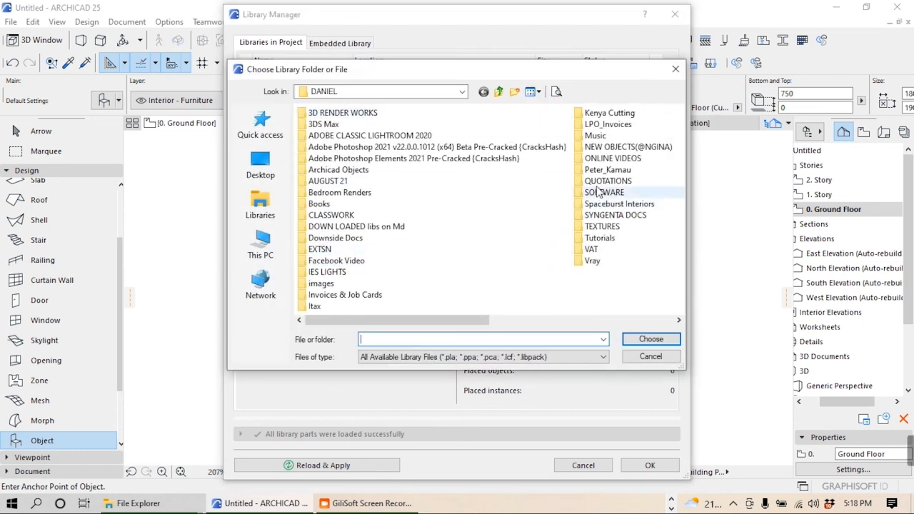
{"action": "left_click", "coordinate": [603, 147]}
{"action": "double_click", "coordinate": [613, 158]}
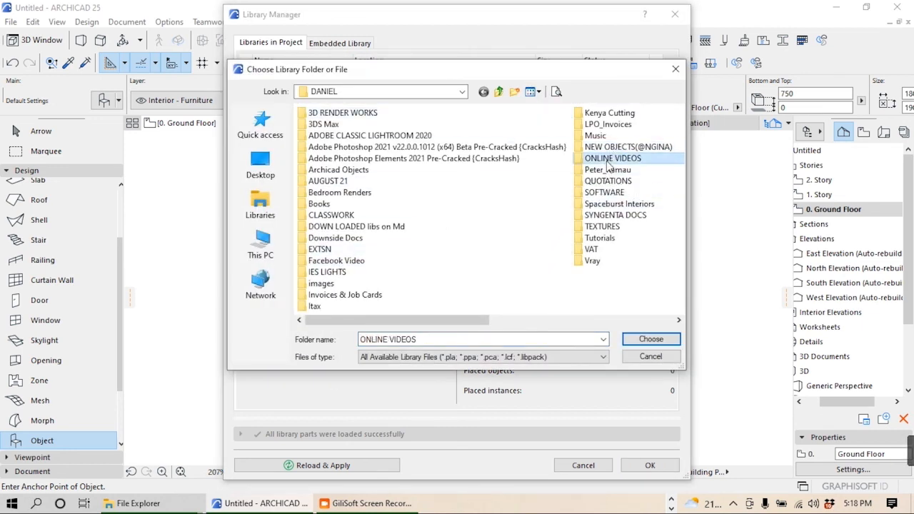
{"action": "left_click", "coordinate": [535, 256]}
{"action": "double_click", "coordinate": [535, 256]}
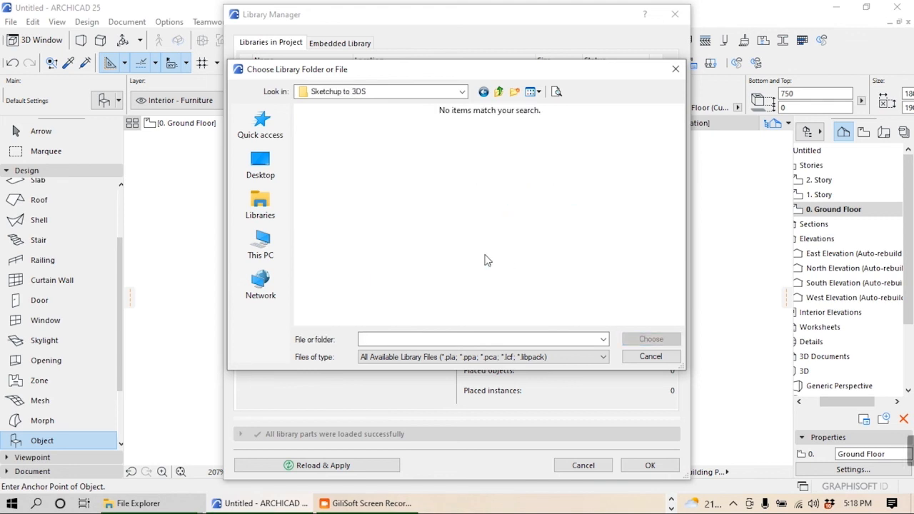
{"action": "left_click", "coordinate": [484, 91]}
{"action": "left_click", "coordinate": [543, 254]}
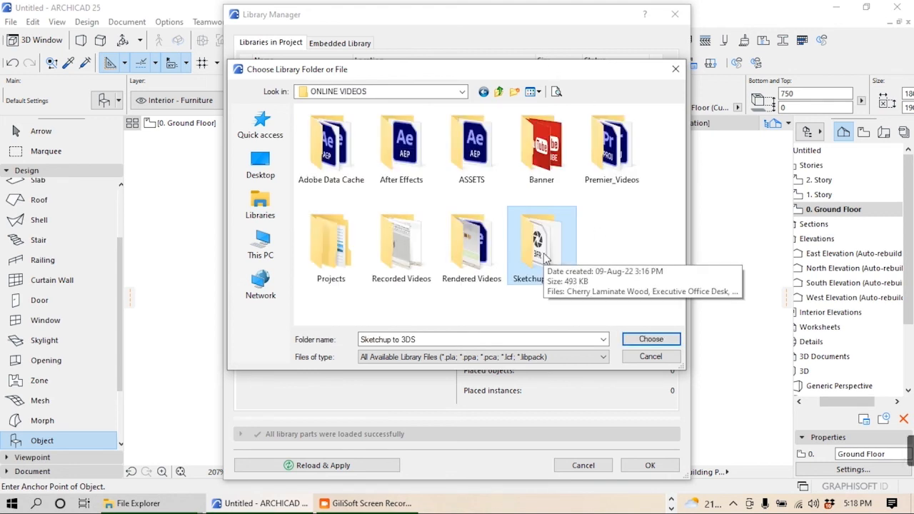
{"action": "left_click", "coordinate": [650, 339]}
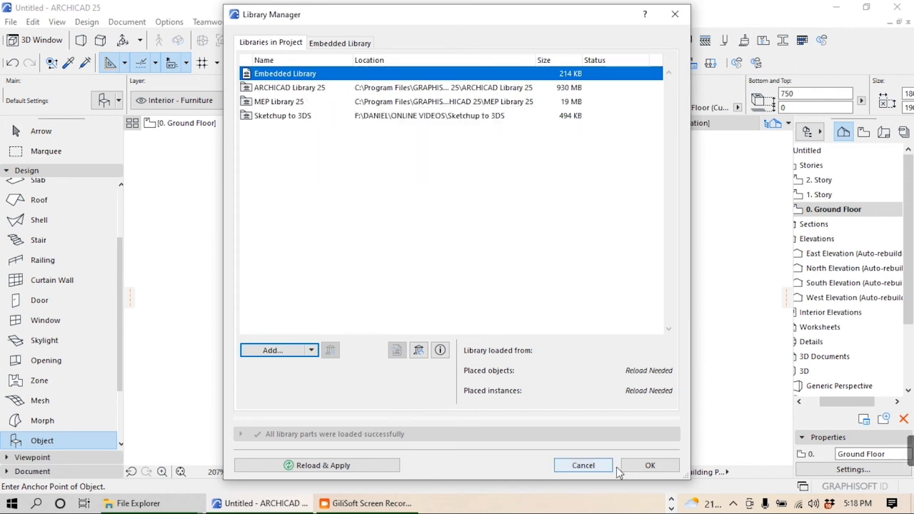
{"action": "left_click", "coordinate": [646, 465]}
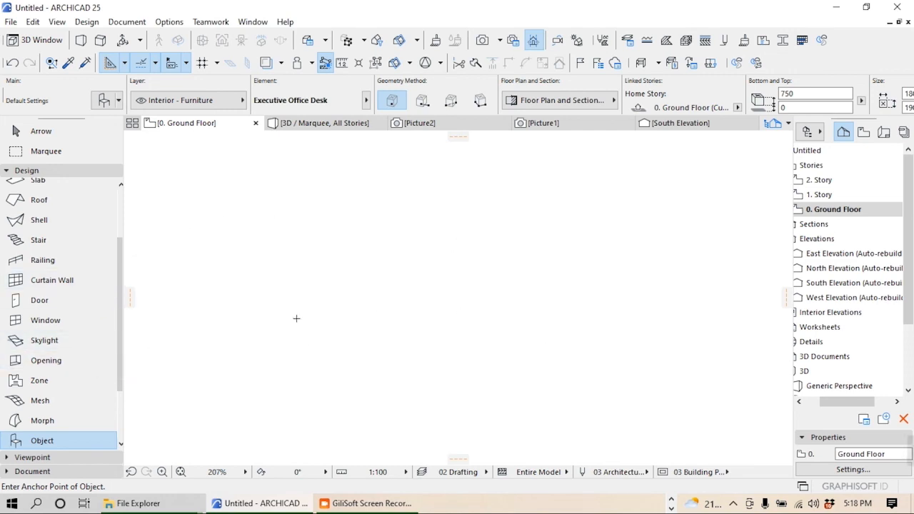
- Choose Executive Office Desk from the Embedded Library in the object defaults and place it on the Ground Floor plan
{"action": "double_click", "coordinate": [70, 441]}
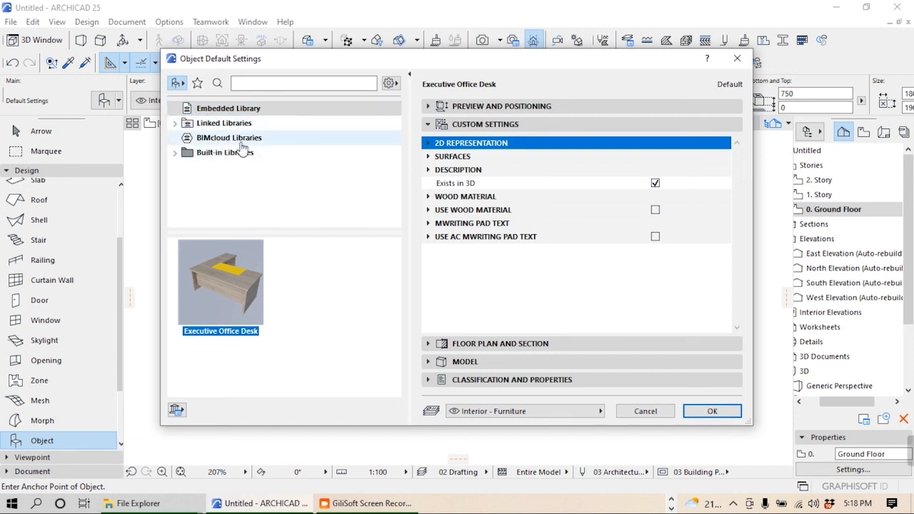
{"action": "left_click", "coordinate": [206, 108]}
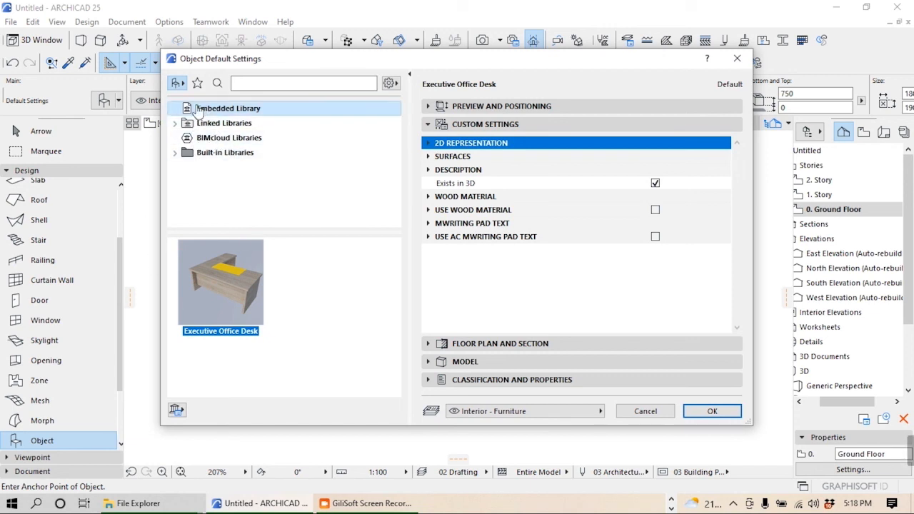
{"action": "left_click", "coordinate": [712, 410]}
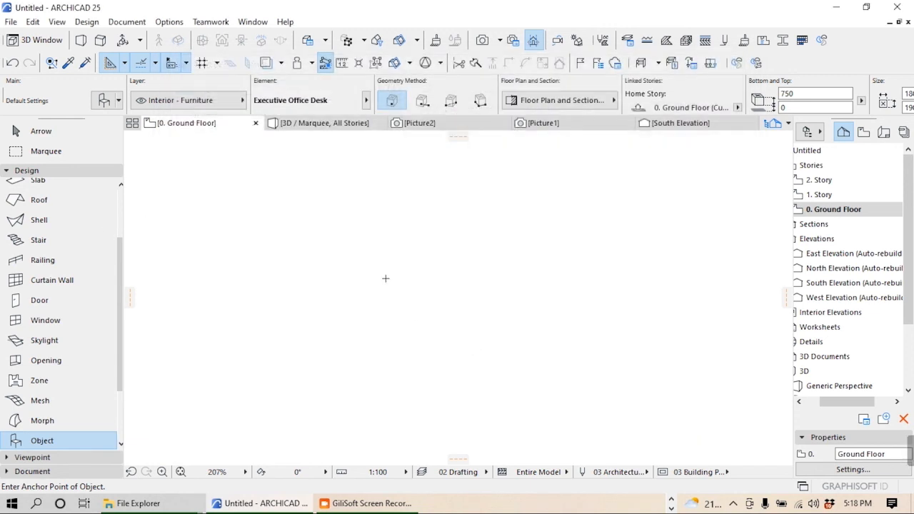
{"action": "left_click", "coordinate": [386, 266]}
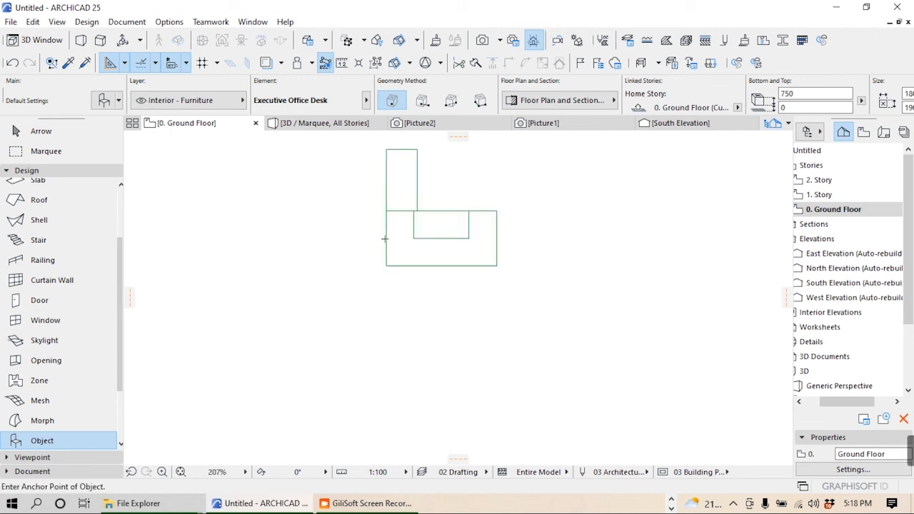
- Examine the wood material, use wood material and writing pad parameters in the placed desk's selection settings, and close the settings
{"action": "left_click", "coordinate": [41, 131]}
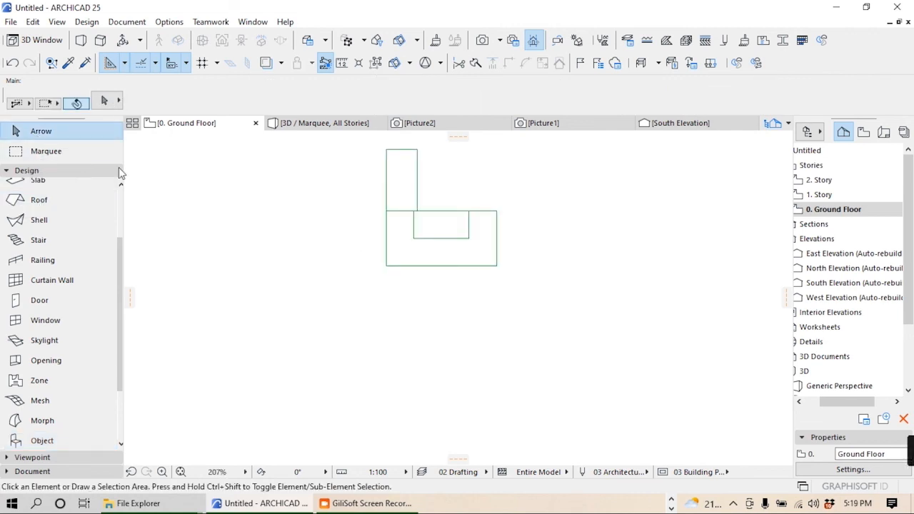
{"action": "left_click", "coordinate": [389, 266]}
{"action": "key", "text": "ctrl+t"}
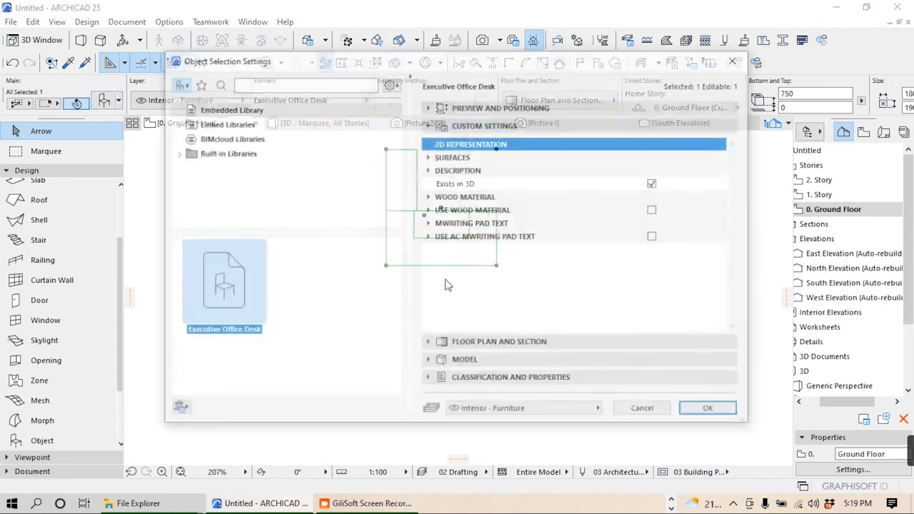
{"action": "left_click", "coordinate": [433, 198]}
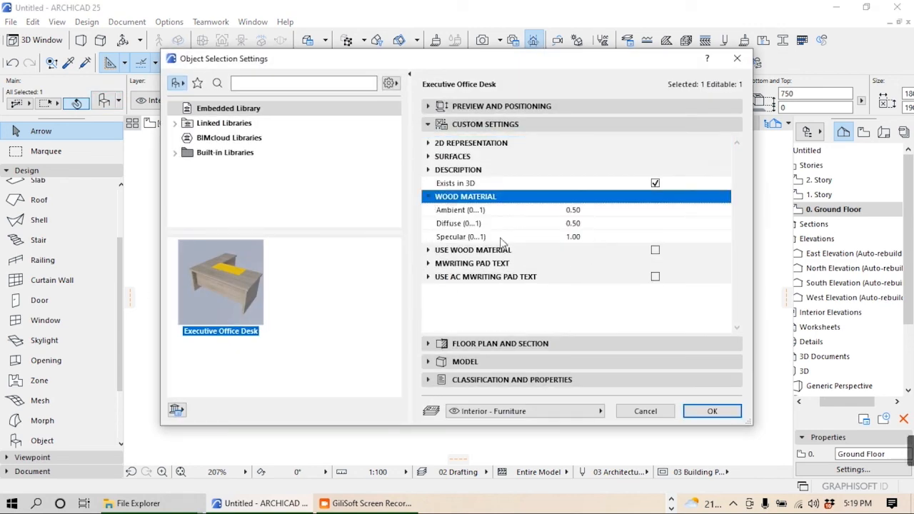
{"action": "left_click", "coordinate": [434, 252]}
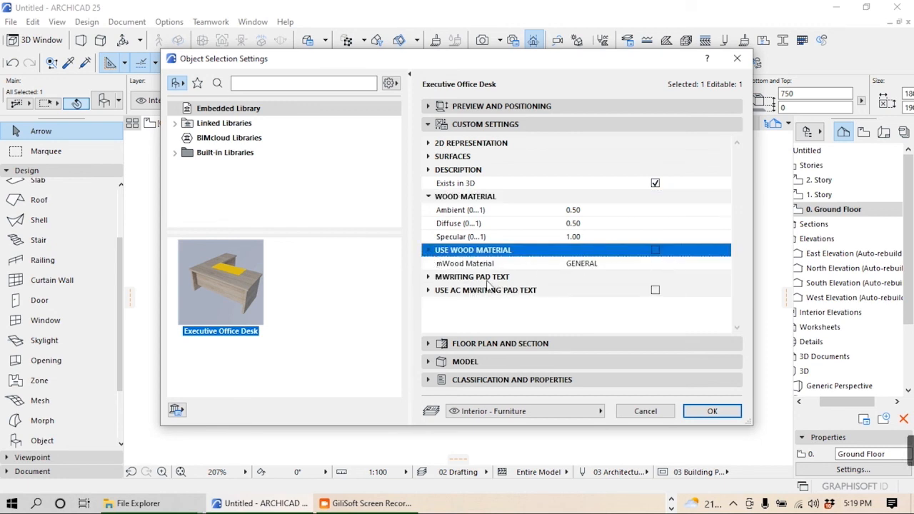
{"action": "left_click", "coordinate": [518, 277]}
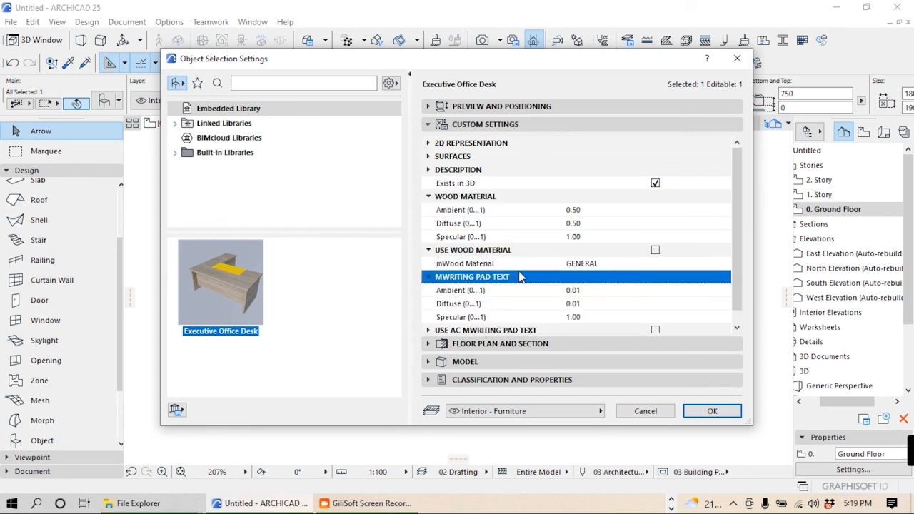
{"action": "scroll", "coordinate": [527, 299], "scroll_direction": "down", "scroll_amount": 1}
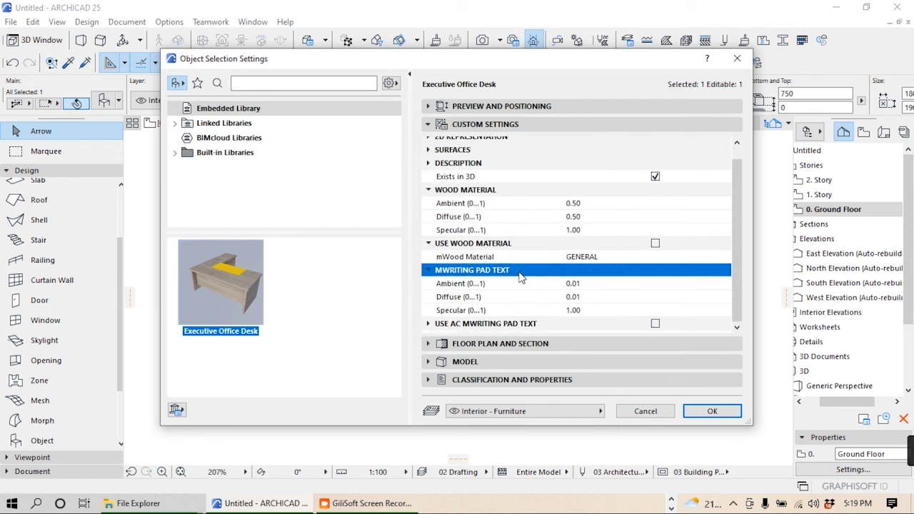
{"action": "left_click", "coordinate": [711, 410]}
{"action": "scroll", "coordinate": [383, 227], "scroll_direction": "up", "scroll_amount": 2}
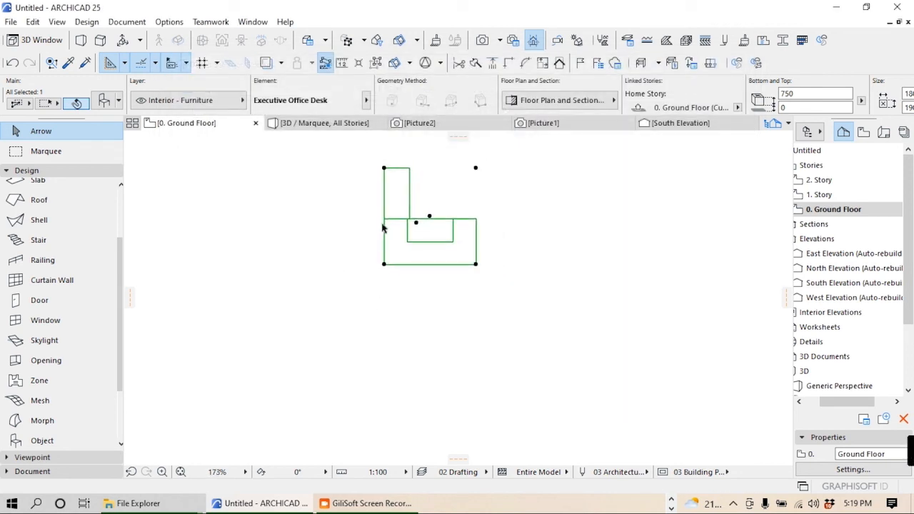
{"action": "left_click", "coordinate": [350, 221]}
{"action": "scroll", "coordinate": [416, 315], "scroll_direction": "down", "scroll_amount": 3}
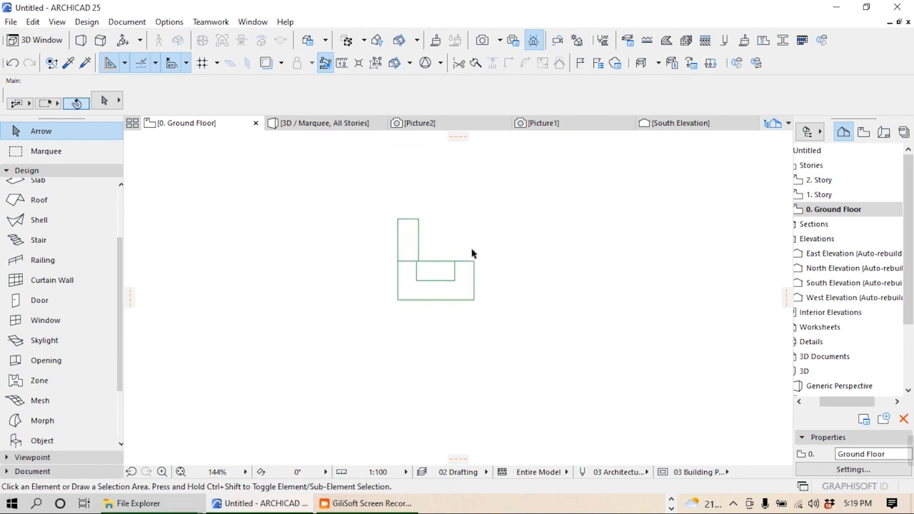